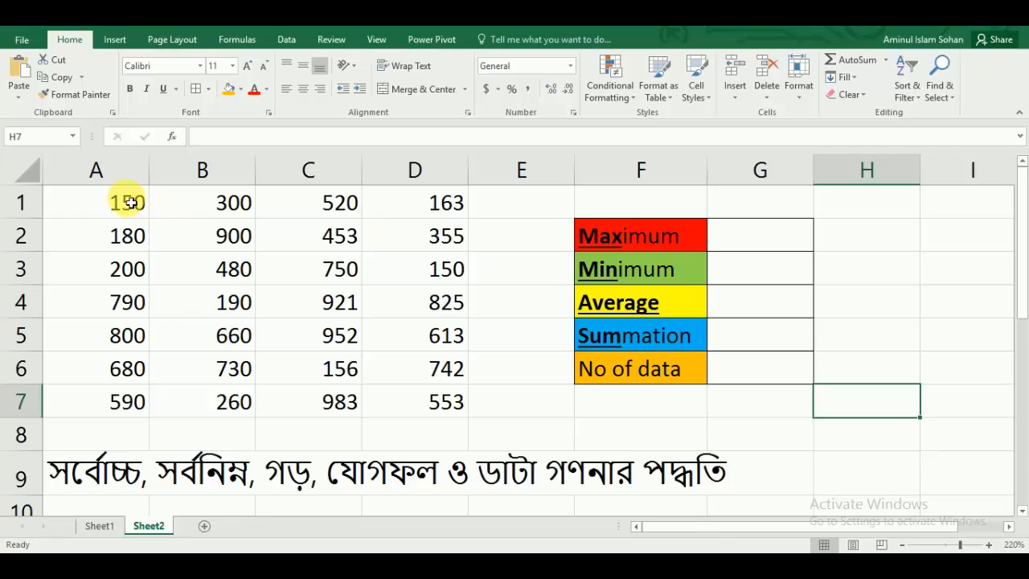
{"action": "left_click_drag", "start_coordinate": [128, 203], "coordinate": [237, 239]}
{"action": "left_click_drag", "start_coordinate": [279, 277], "coordinate": [462, 406]}
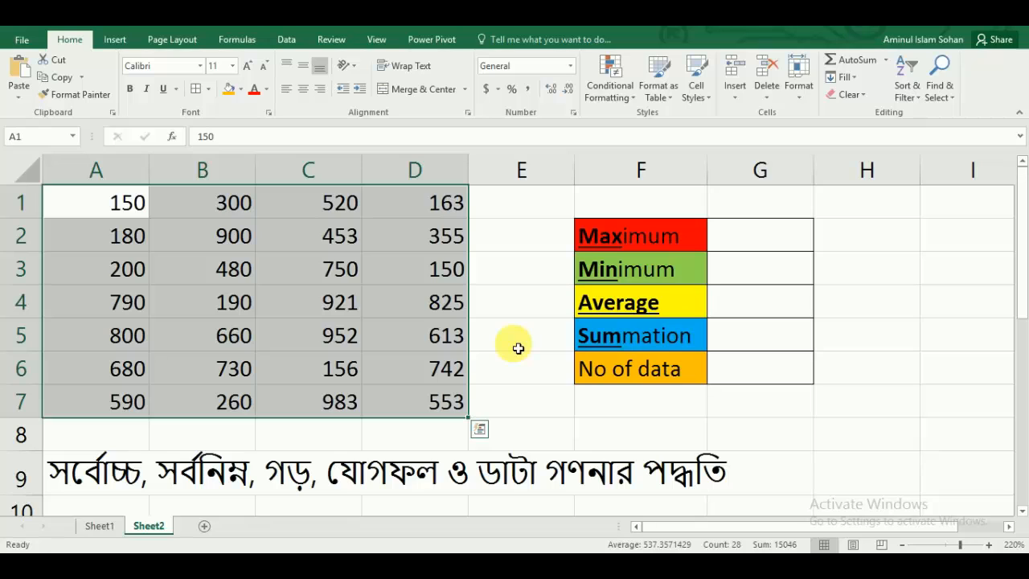
{"action": "left_click", "coordinate": [638, 393]}
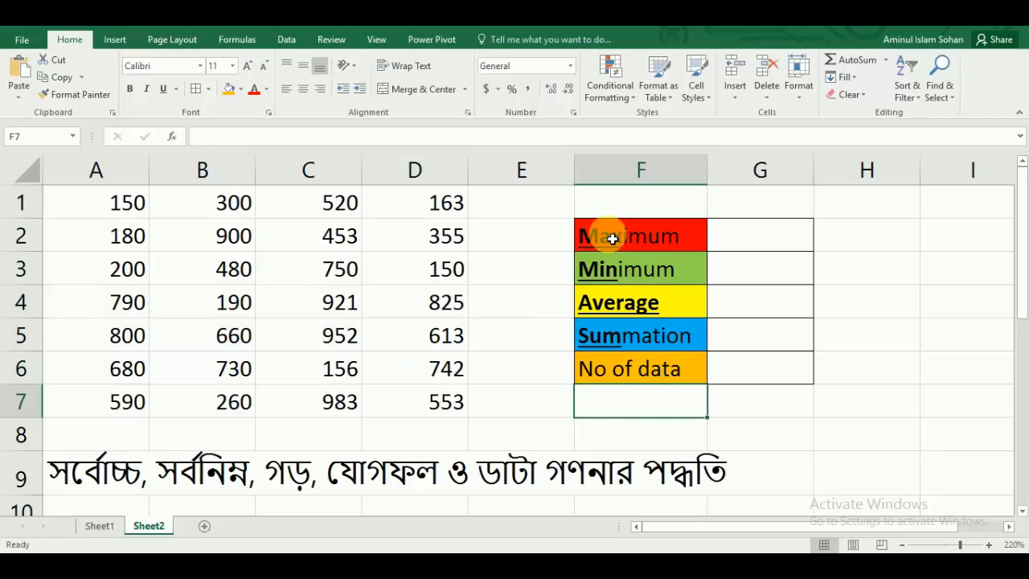
{"action": "left_click_drag", "start_coordinate": [604, 233], "coordinate": [664, 371]}
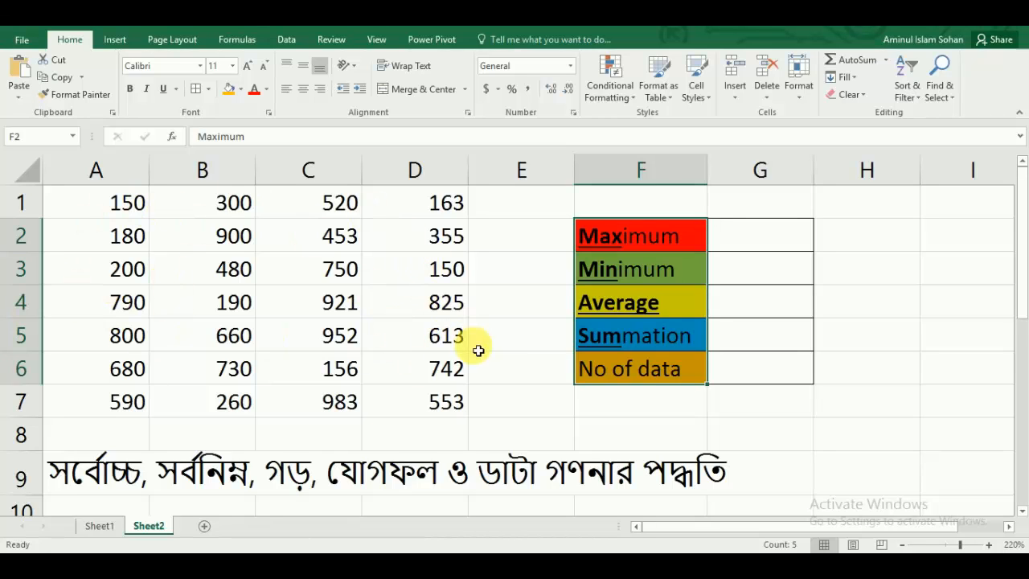
{"action": "left_click", "coordinate": [676, 372]}
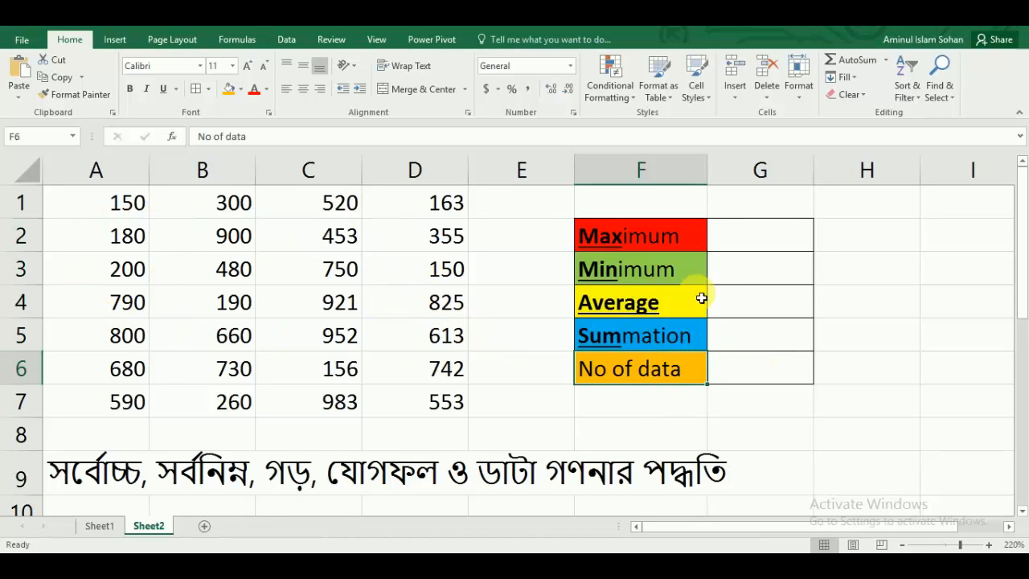
Step: Enter the formula =MAX(A1:D7) in cell G2 beside the Maximum label
{"action": "left_click", "coordinate": [748, 246]}
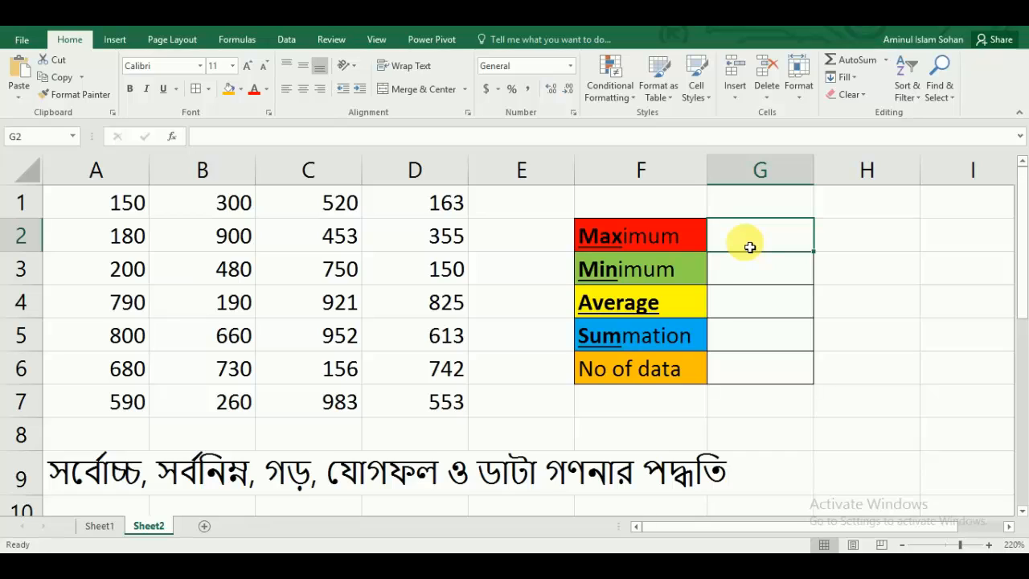
{"action": "type", "text": "="}
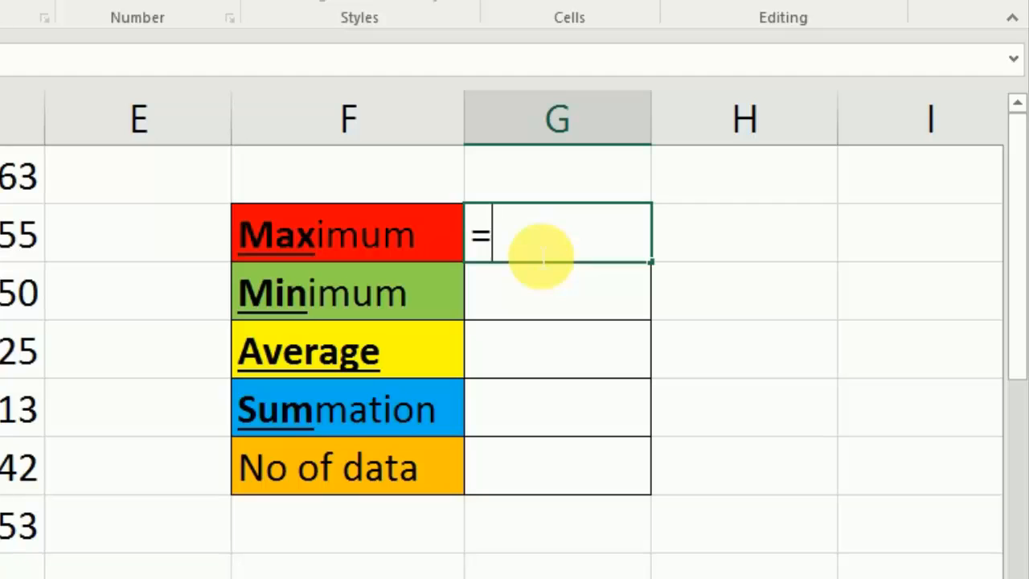
{"action": "type", "text": "Max"}
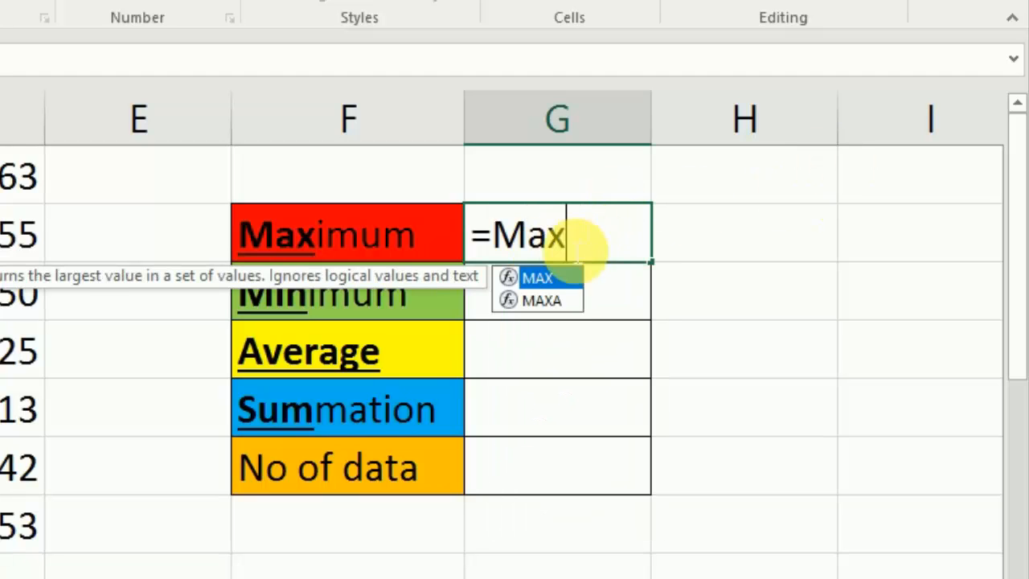
{"action": "left_click", "coordinate": [555, 276]}
{"action": "double_click", "coordinate": [555, 280]}
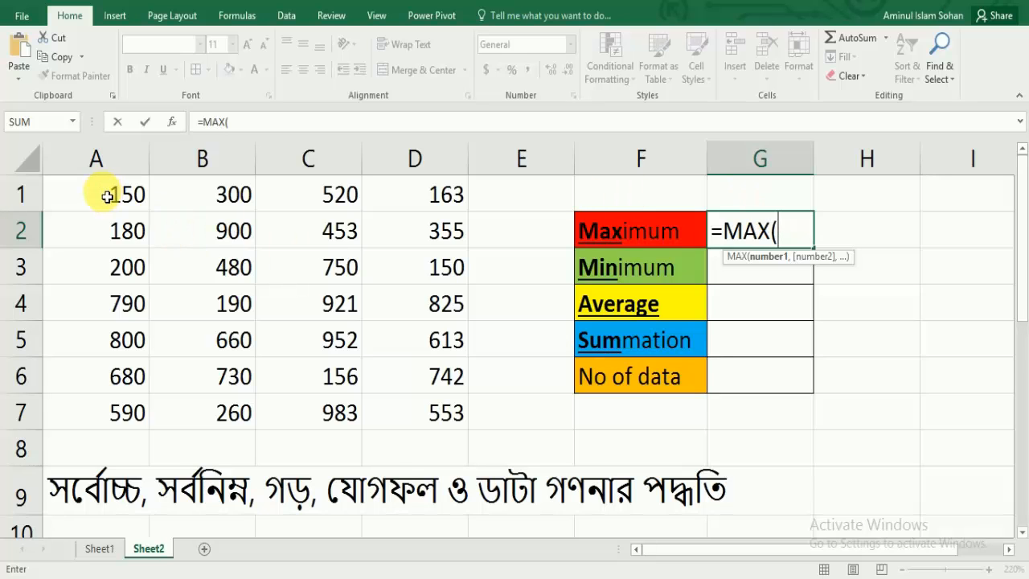
{"action": "left_click_drag", "start_coordinate": [105, 197], "coordinate": [442, 415]}
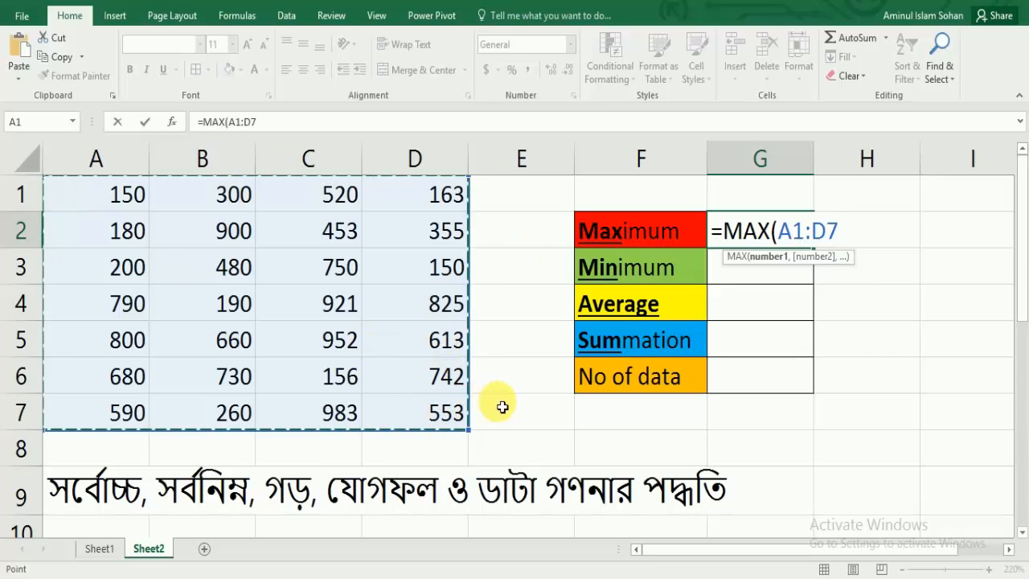
{"action": "type", "text": ")"}
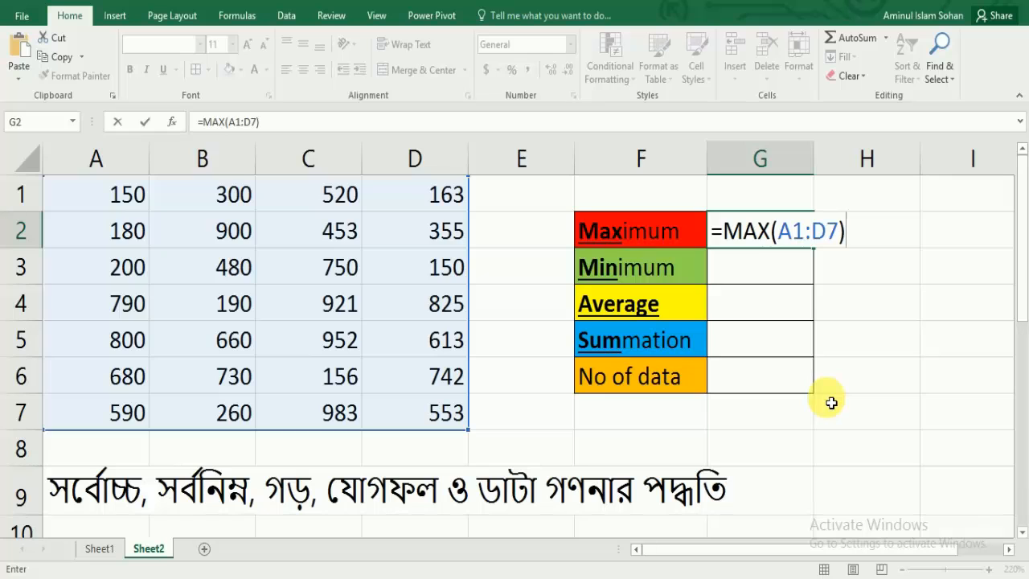
{"action": "key", "text": "Return"}
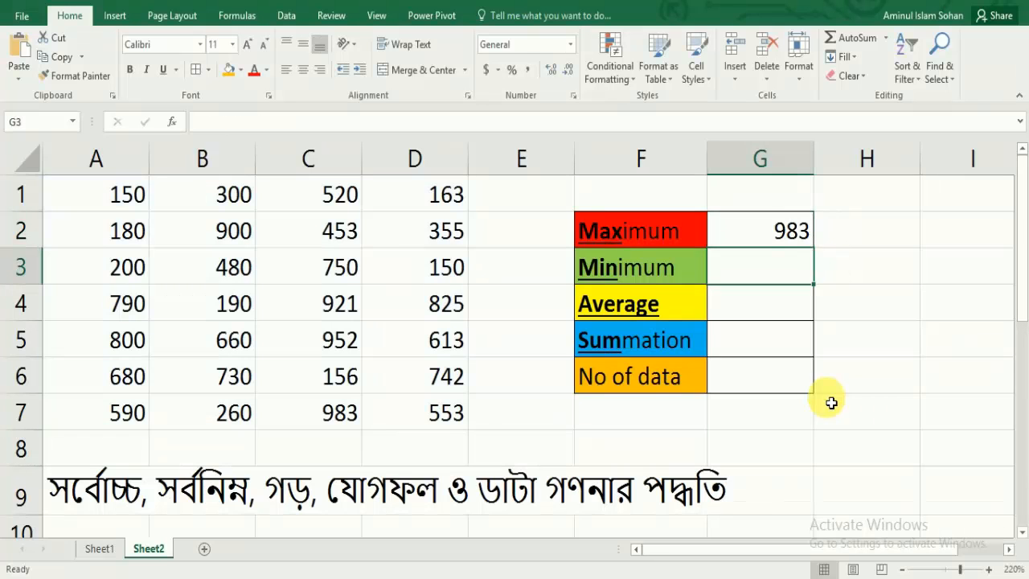
{"action": "left_click", "coordinate": [779, 233]}
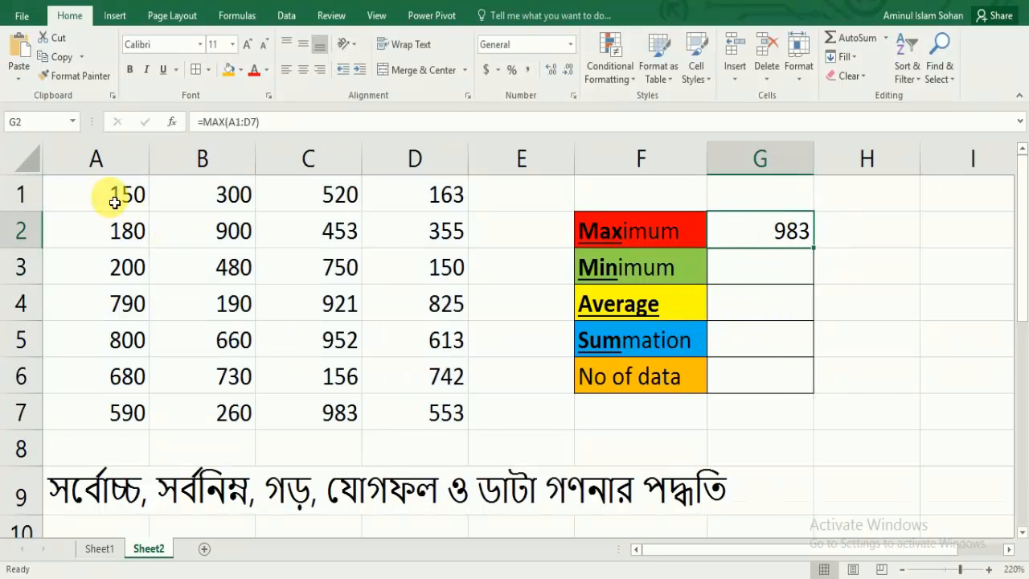
{"action": "left_click_drag", "start_coordinate": [99, 190], "coordinate": [437, 415]}
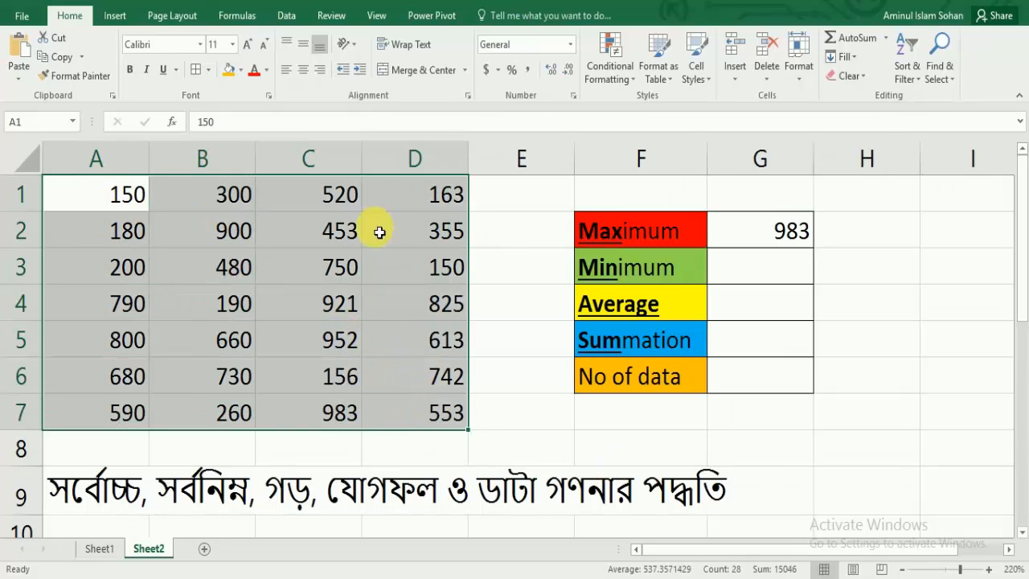
{"action": "left_click", "coordinate": [793, 243]}
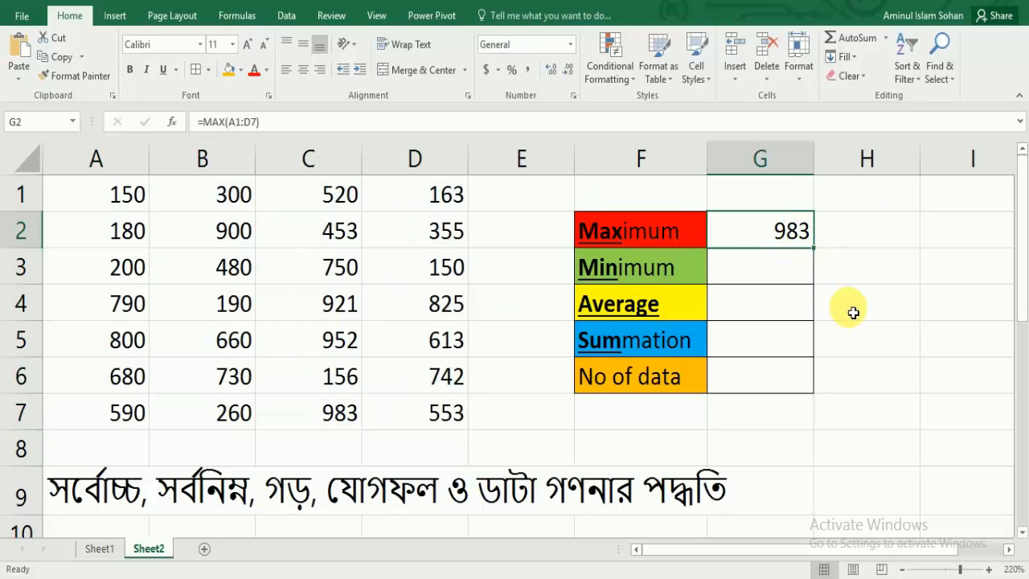
Step: Enter the formula =MIN(A1:D7) in cell G3 beside the Minimum label
{"action": "left_click", "coordinate": [766, 275]}
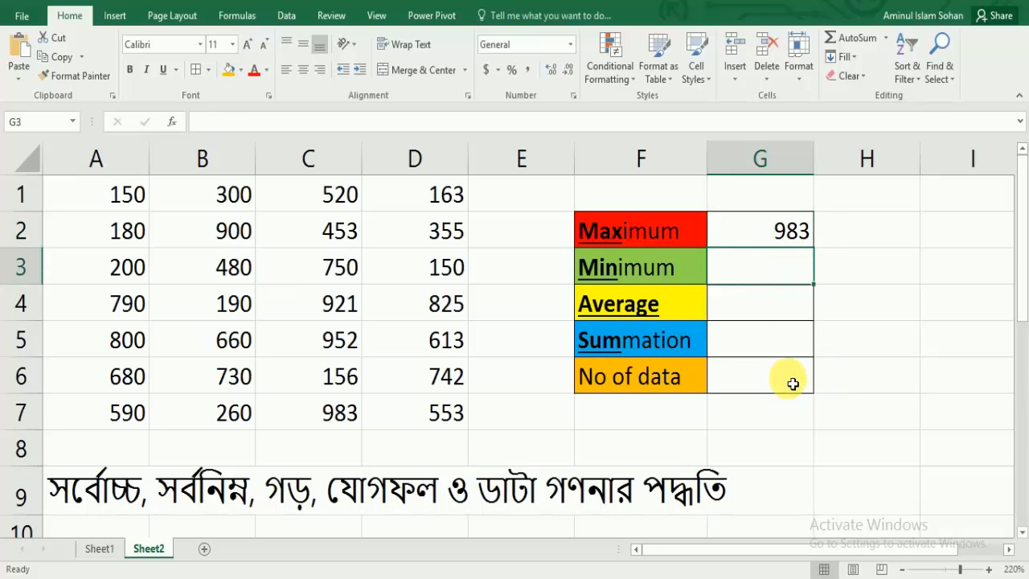
{"action": "type", "text": "="}
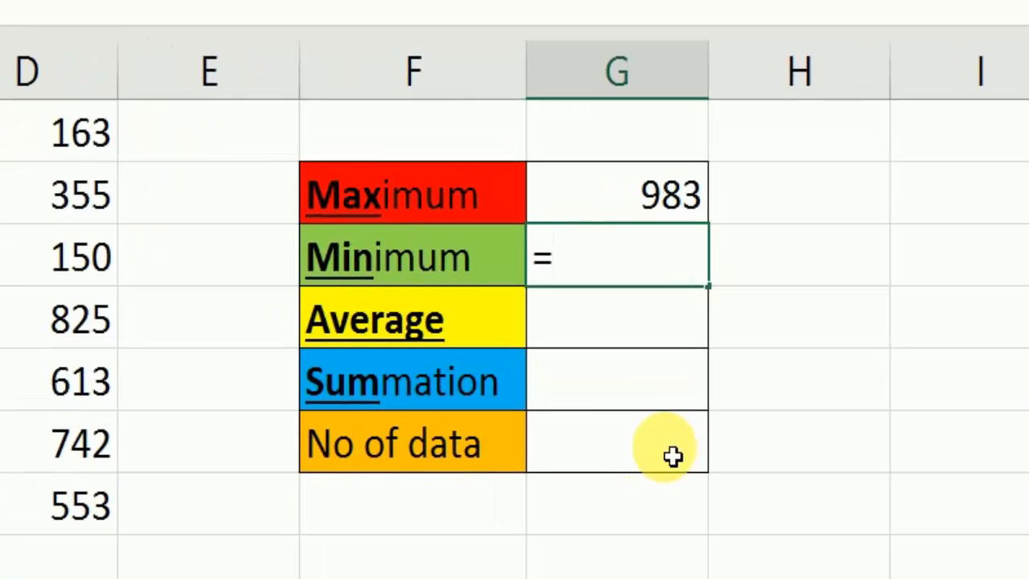
{"action": "type", "text": "Min"}
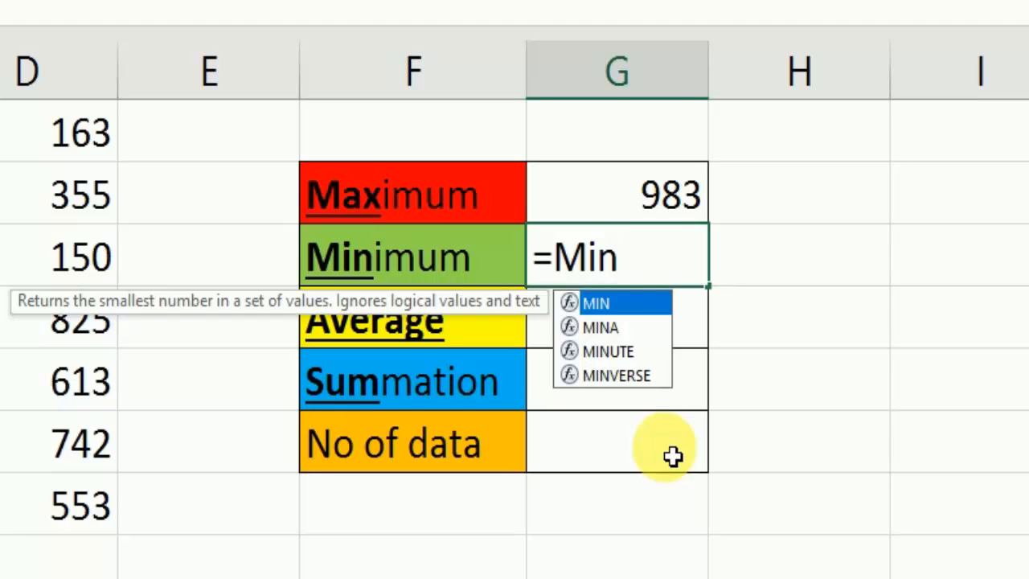
{"action": "double_click", "coordinate": [615, 304]}
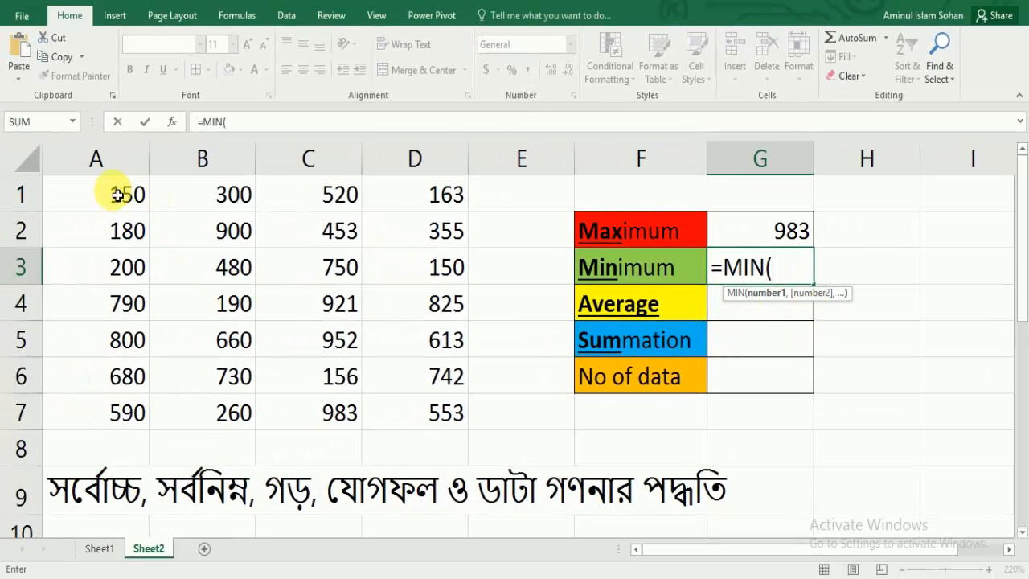
{"action": "left_click_drag", "start_coordinate": [113, 193], "coordinate": [438, 426]}
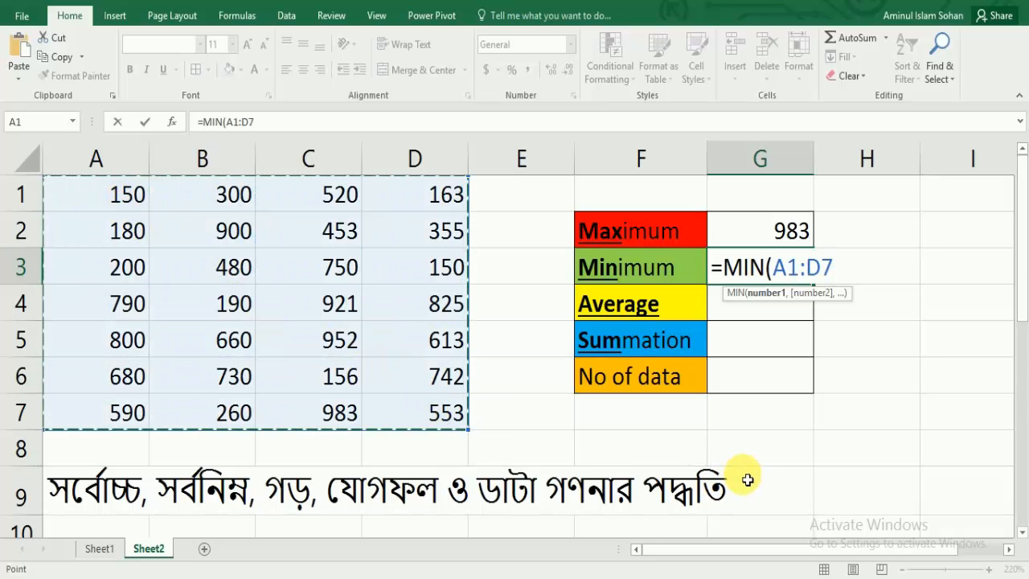
{"action": "type", "text": ")"}
{"action": "key", "text": "Return"}
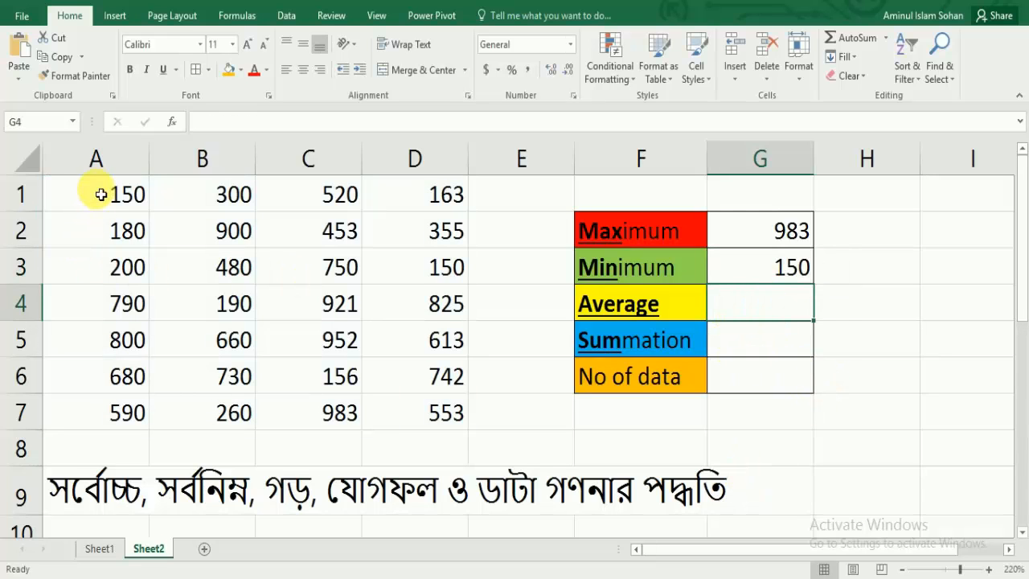
{"action": "left_click_drag", "start_coordinate": [92, 195], "coordinate": [427, 439]}
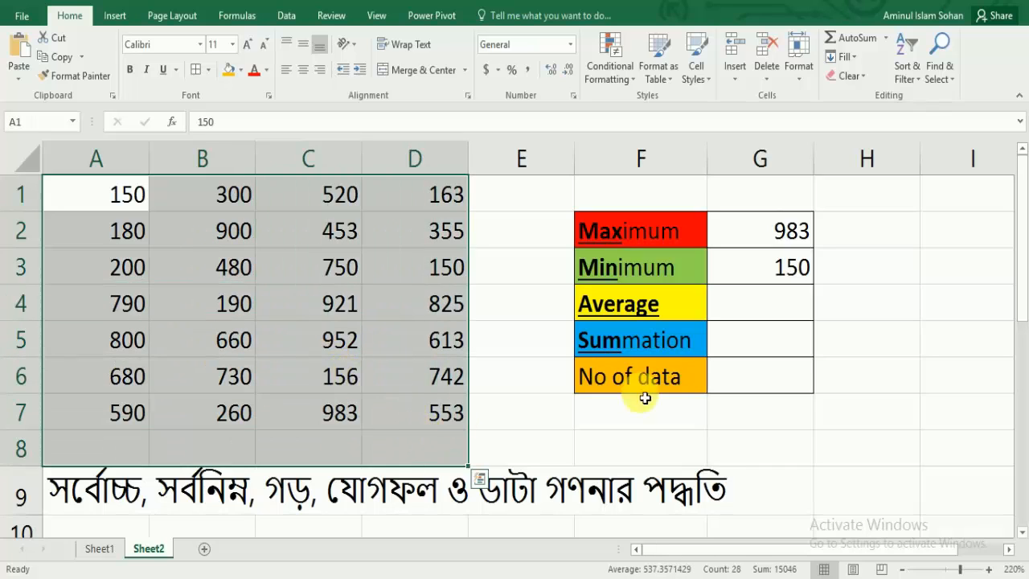
{"action": "left_click", "coordinate": [781, 306]}
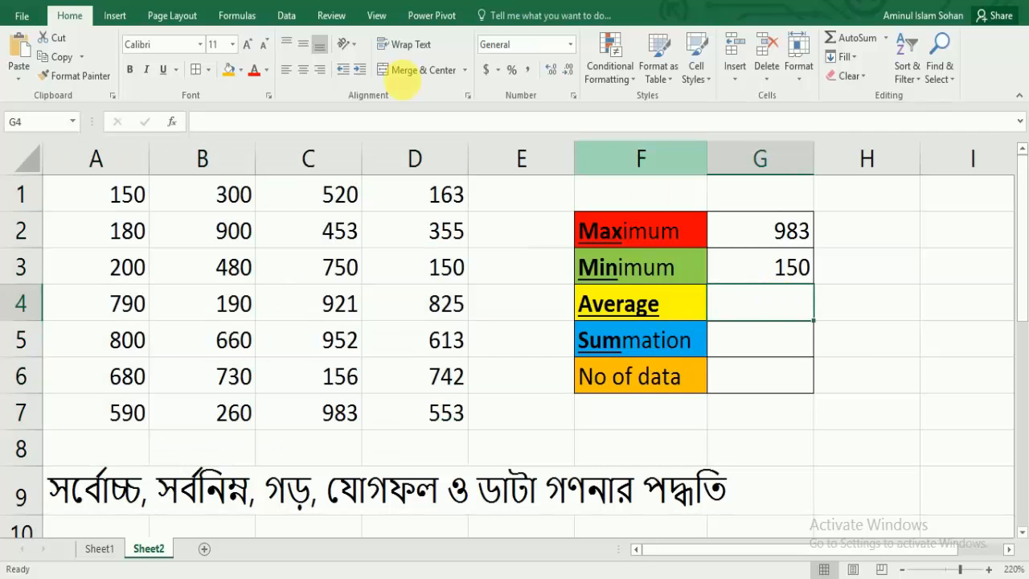
{"action": "left_click_drag", "start_coordinate": [85, 193], "coordinate": [452, 409]}
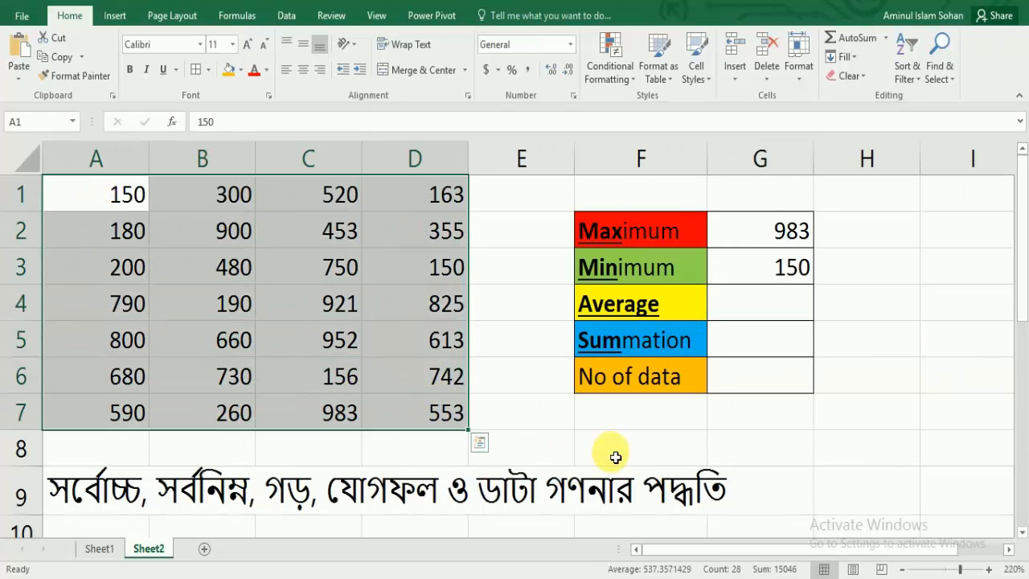
Step: Enter the formula =AVERAGE(A1:D7) in cell G4 beside the Average label
{"action": "left_click", "coordinate": [765, 305]}
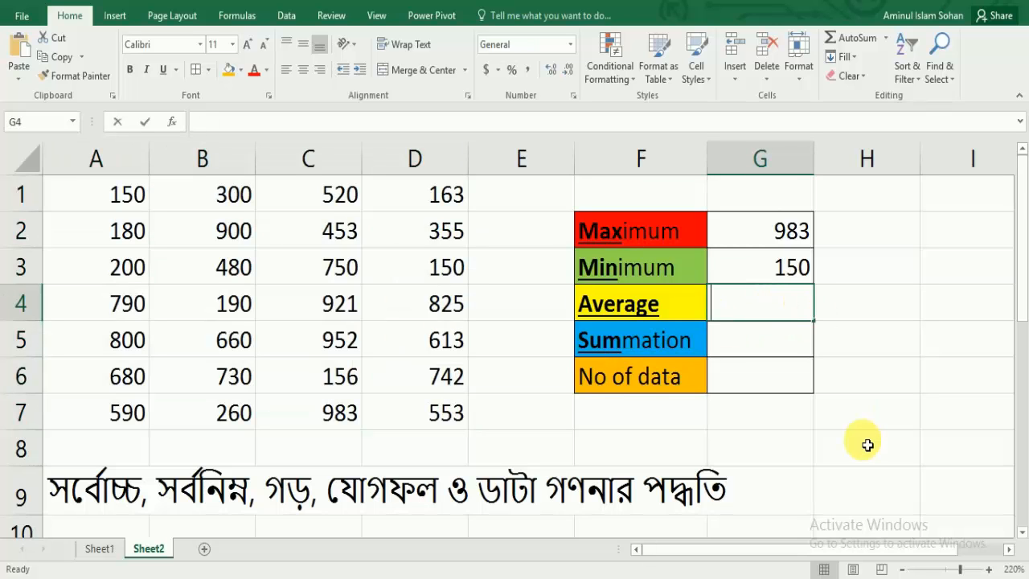
{"action": "type", "text": "="}
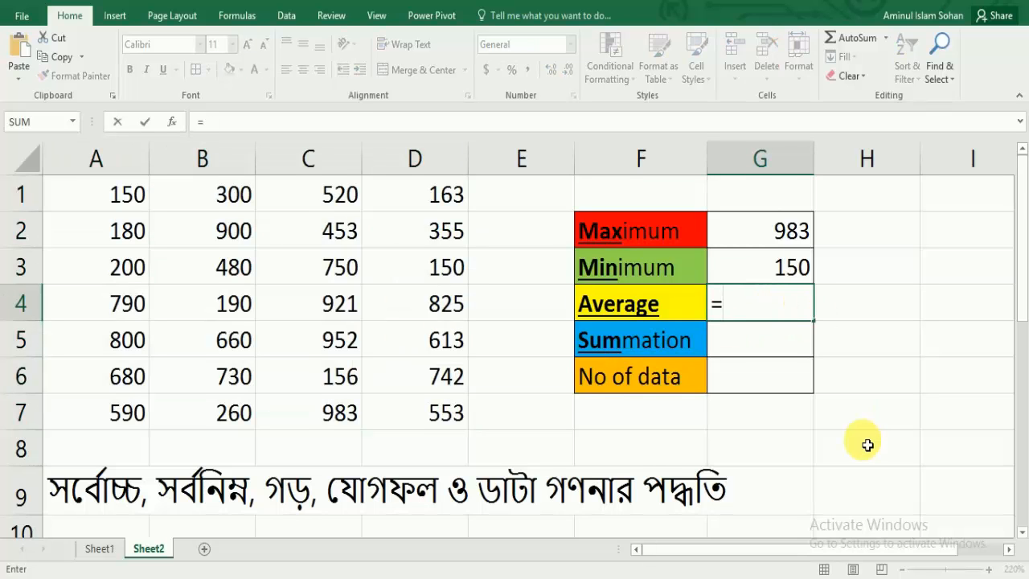
{"action": "type", "text": "aver"}
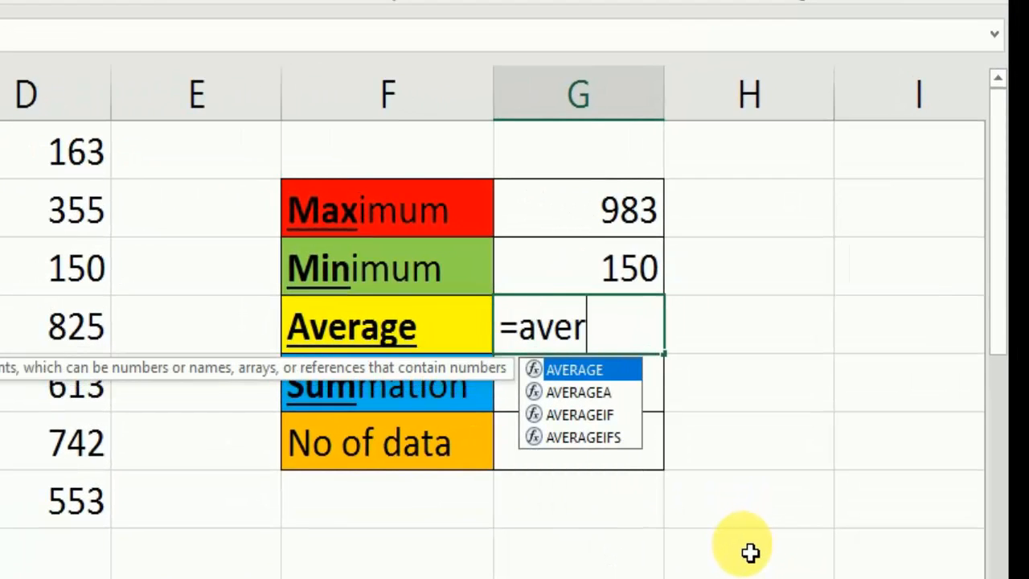
{"action": "type", "text": "a"}
{"action": "double_click", "coordinate": [583, 375]}
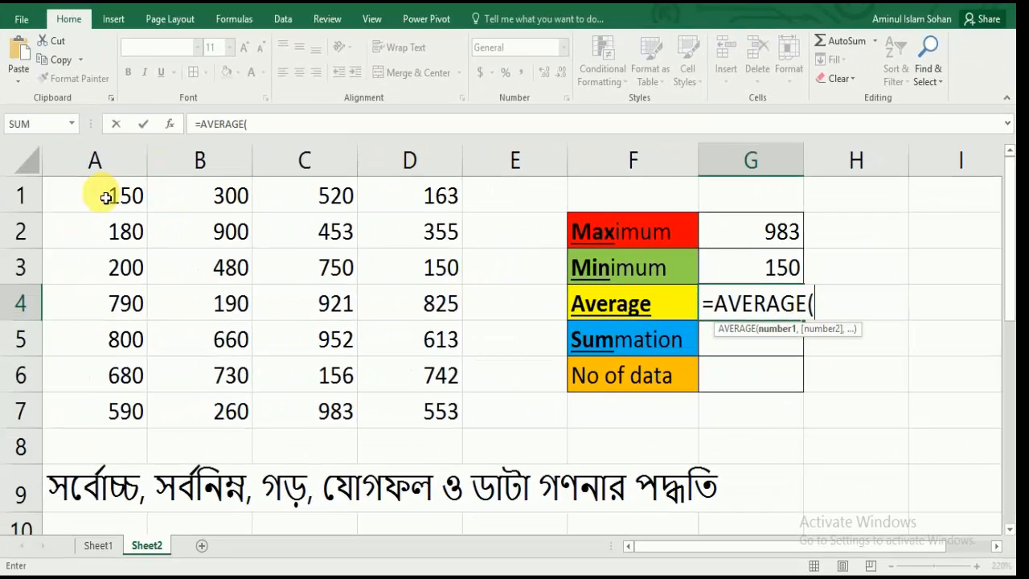
{"action": "left_click_drag", "start_coordinate": [100, 197], "coordinate": [438, 410]}
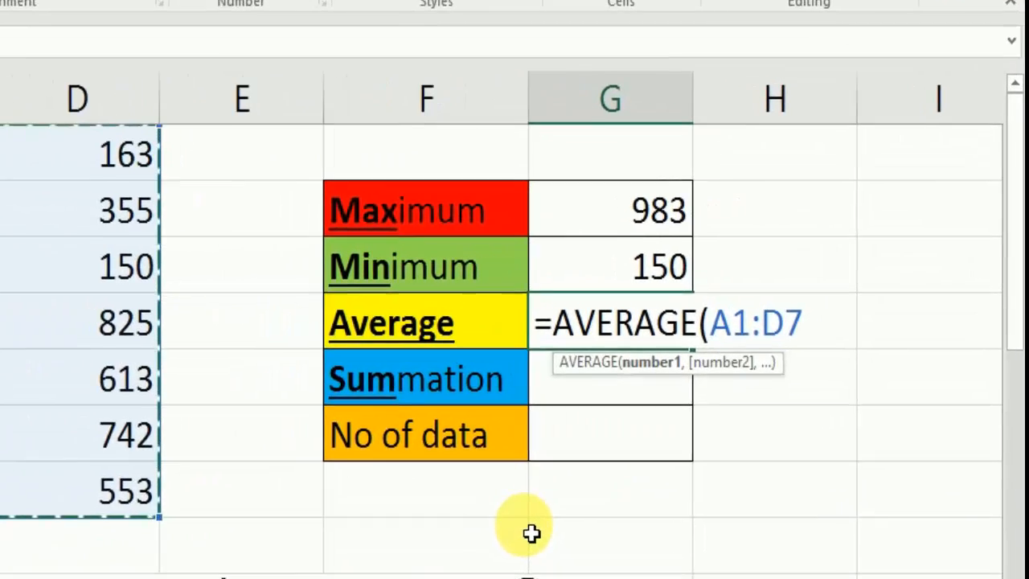
{"action": "type", "text": ")"}
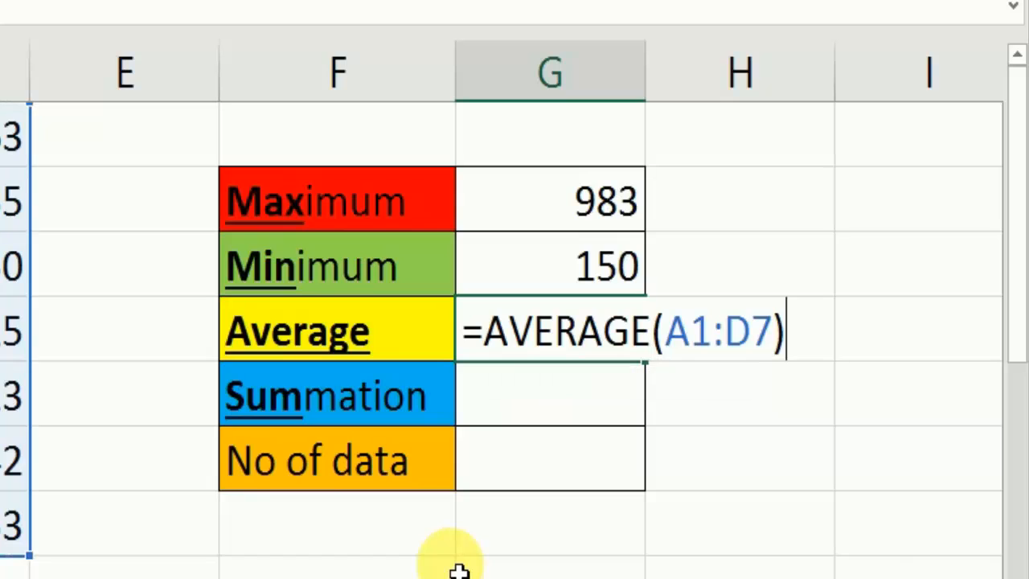
{"action": "key", "text": "Return"}
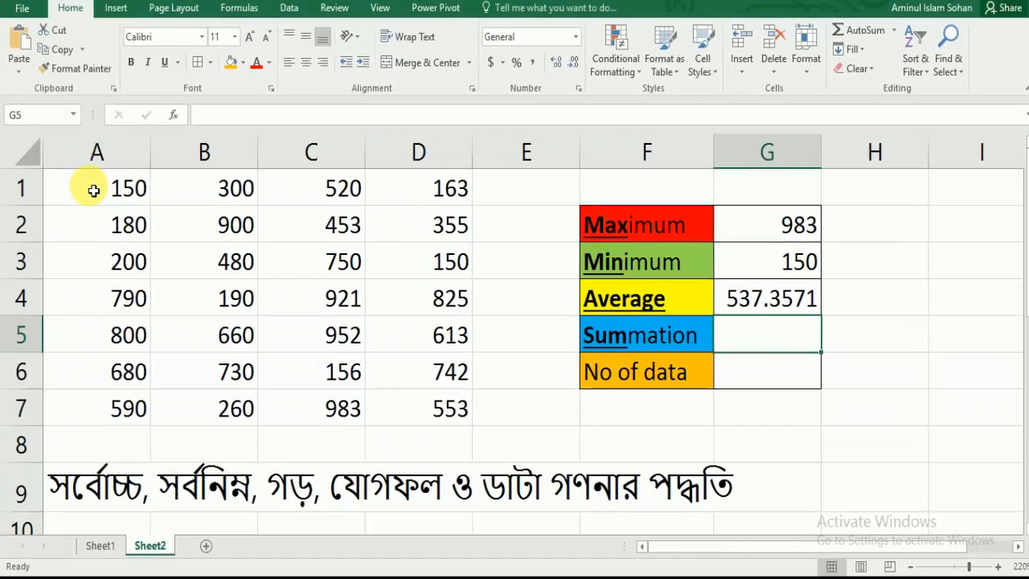
{"action": "left_click_drag", "start_coordinate": [93, 191], "coordinate": [458, 408]}
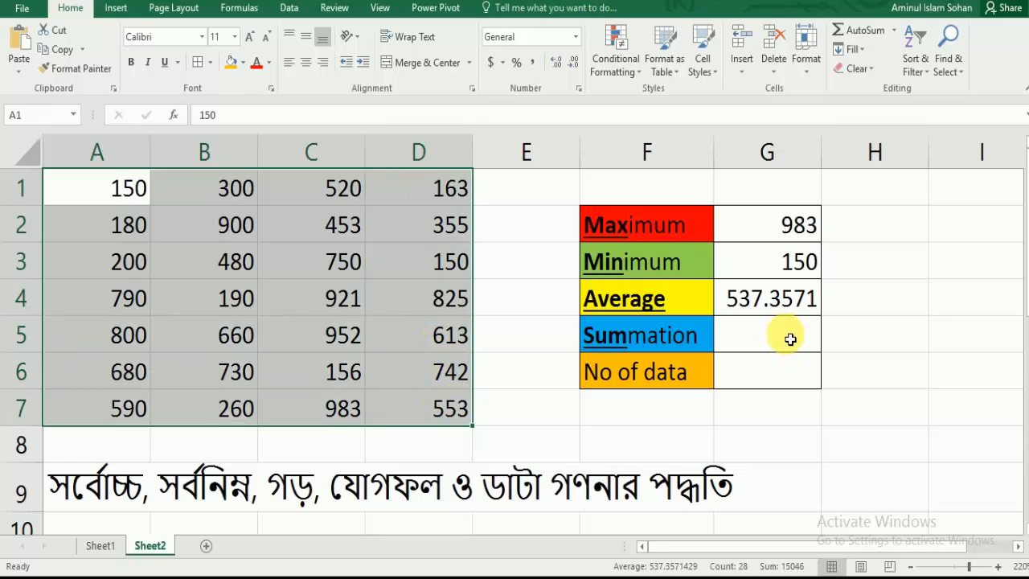
{"action": "left_click", "coordinate": [786, 302]}
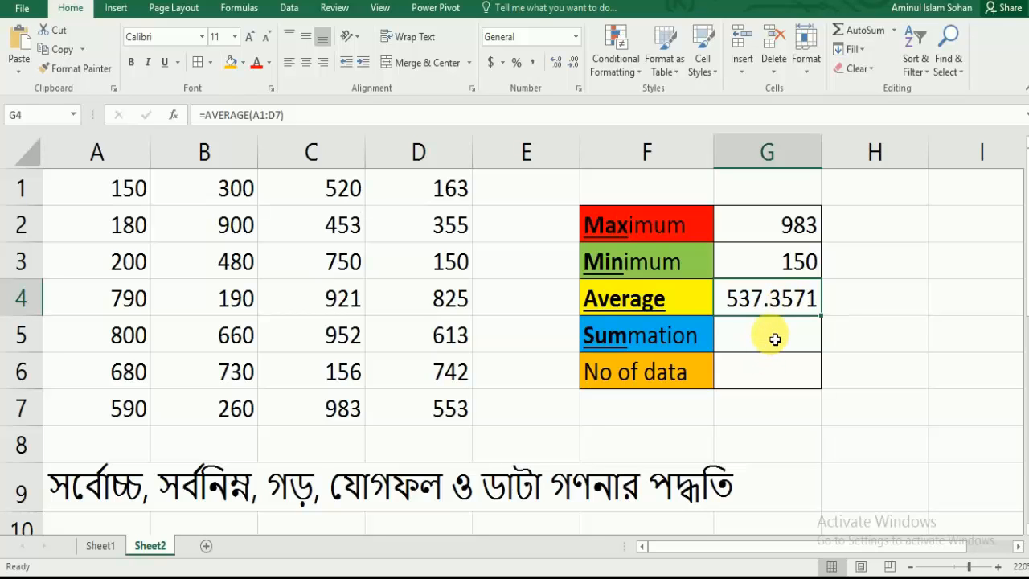
{"action": "left_click", "coordinate": [779, 336]}
{"action": "left_click_drag", "start_coordinate": [116, 202], "coordinate": [437, 406]}
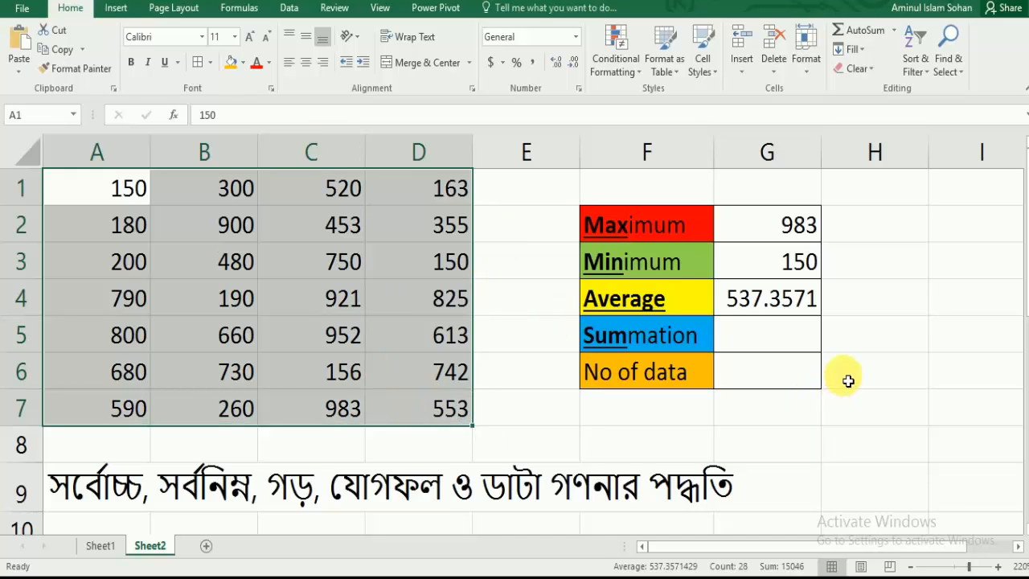
Step: Enter the formula =SUM(A1:D7) in cell G5 beside the Summation label
{"action": "left_click", "coordinate": [778, 348]}
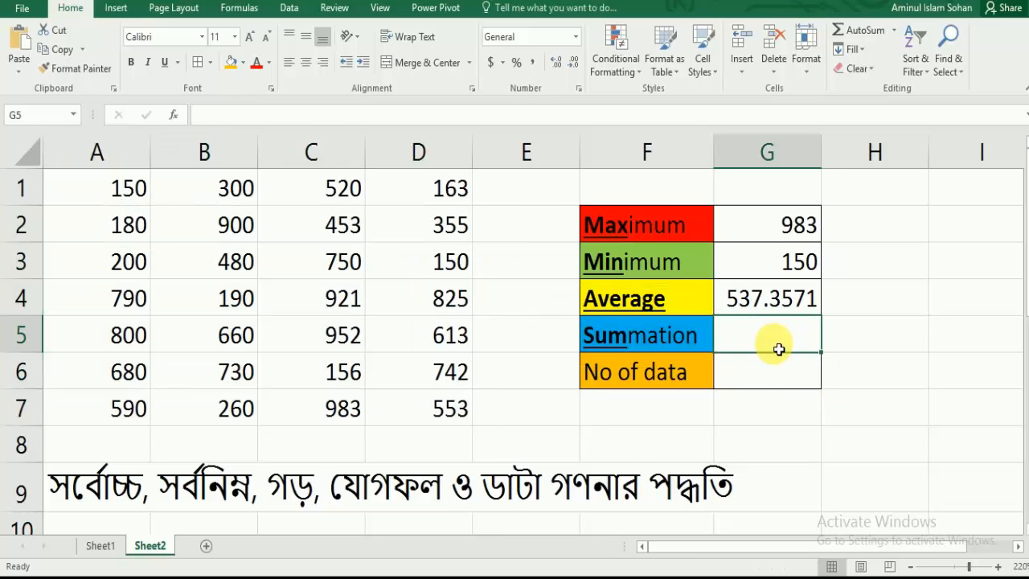
{"action": "type", "text": "="}
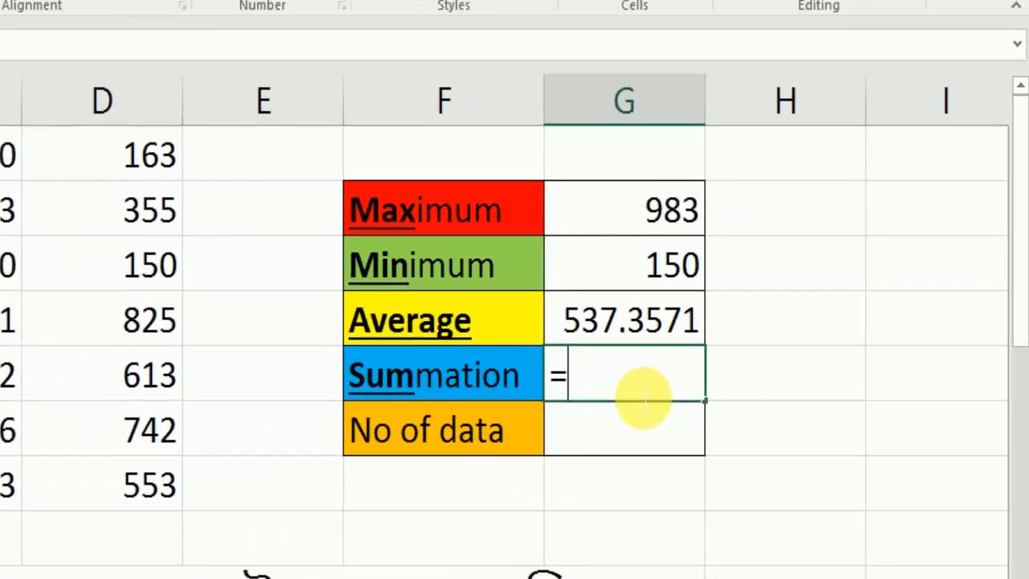
{"action": "type", "text": "sum"}
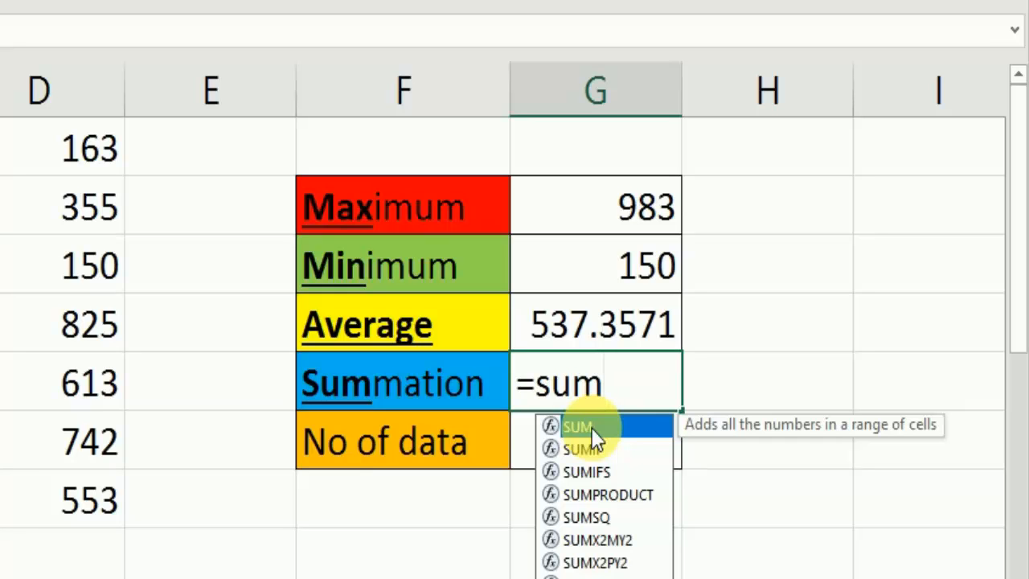
{"action": "double_click", "coordinate": [592, 428]}
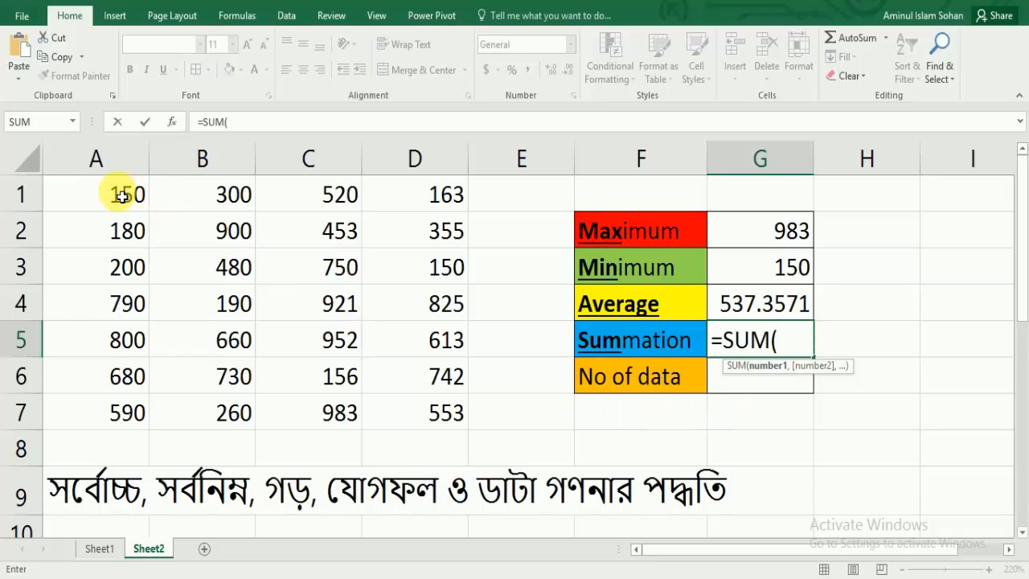
{"action": "left_click_drag", "start_coordinate": [117, 193], "coordinate": [475, 407]}
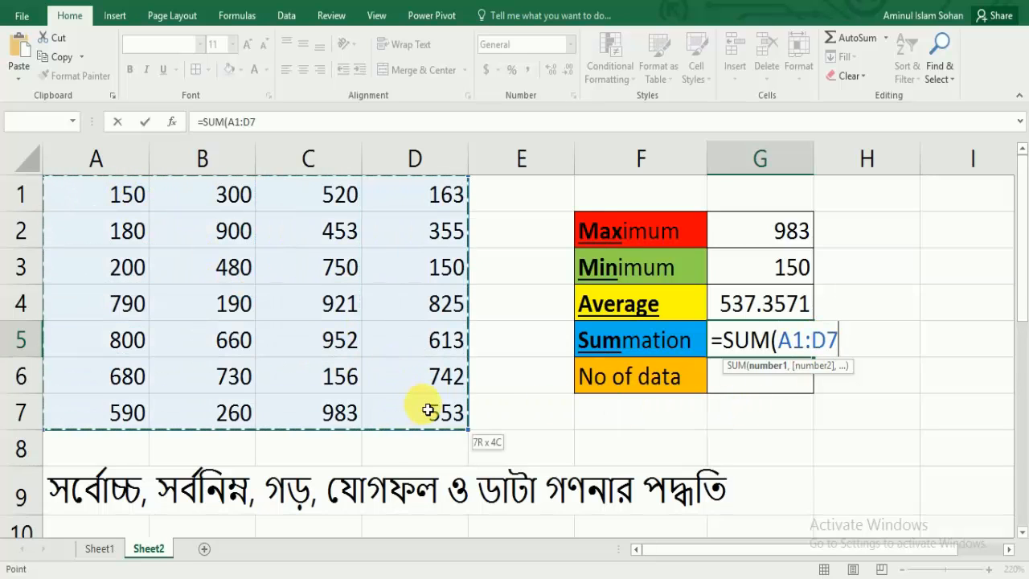
{"action": "type", "text": ")"}
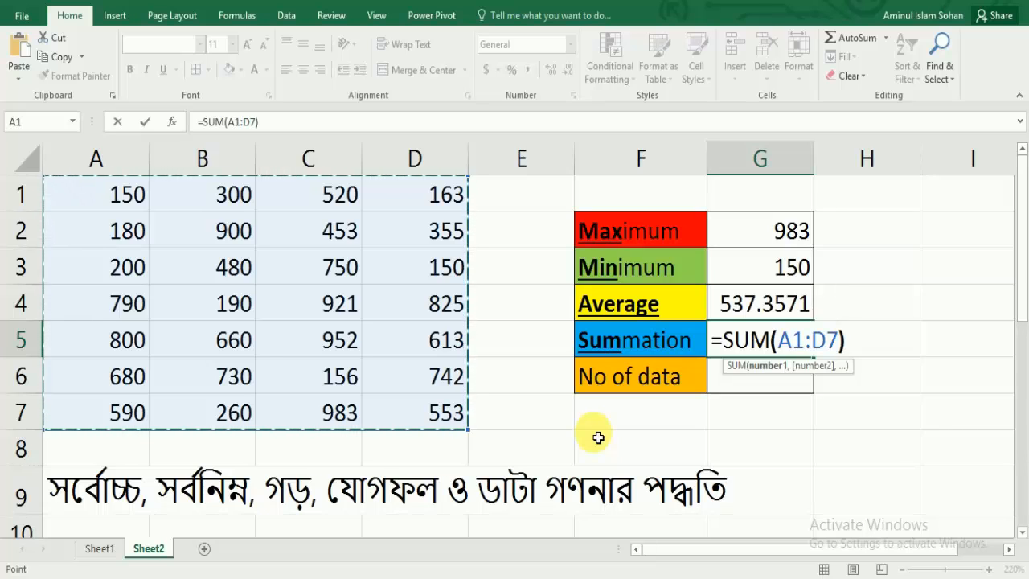
{"action": "key", "text": "Return"}
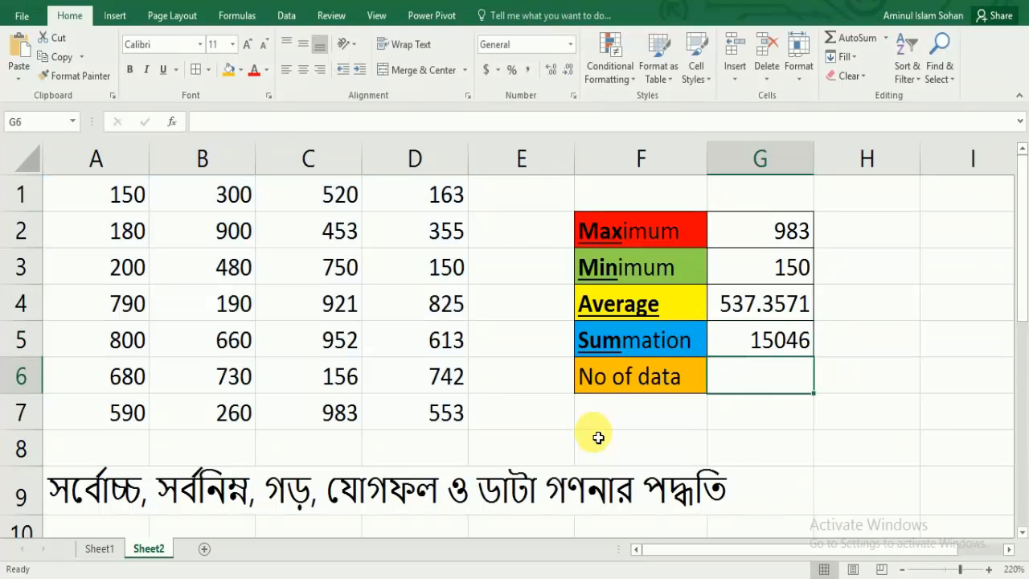
{"action": "left_click_drag", "start_coordinate": [108, 192], "coordinate": [450, 414]}
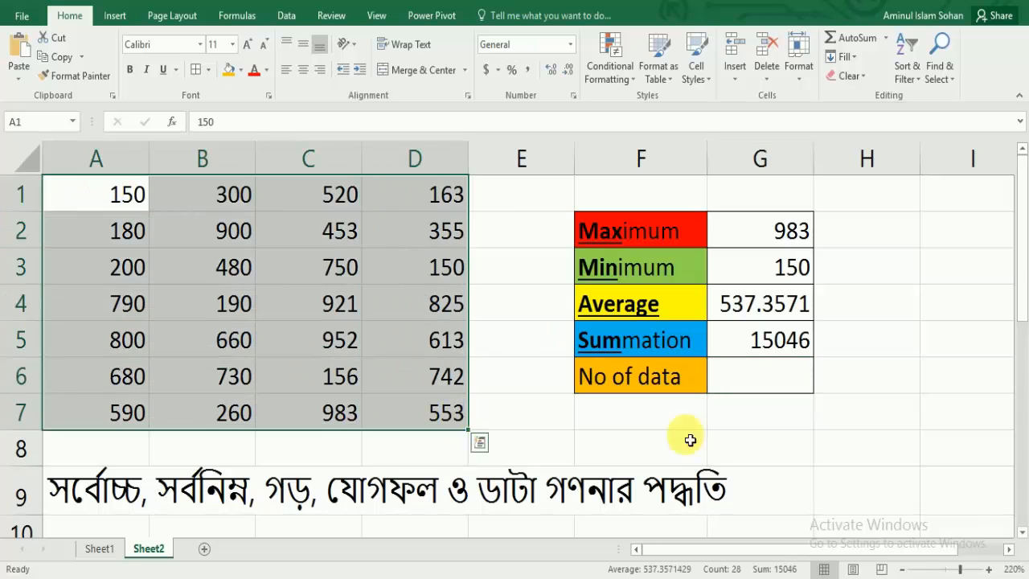
{"action": "left_click", "coordinate": [774, 381]}
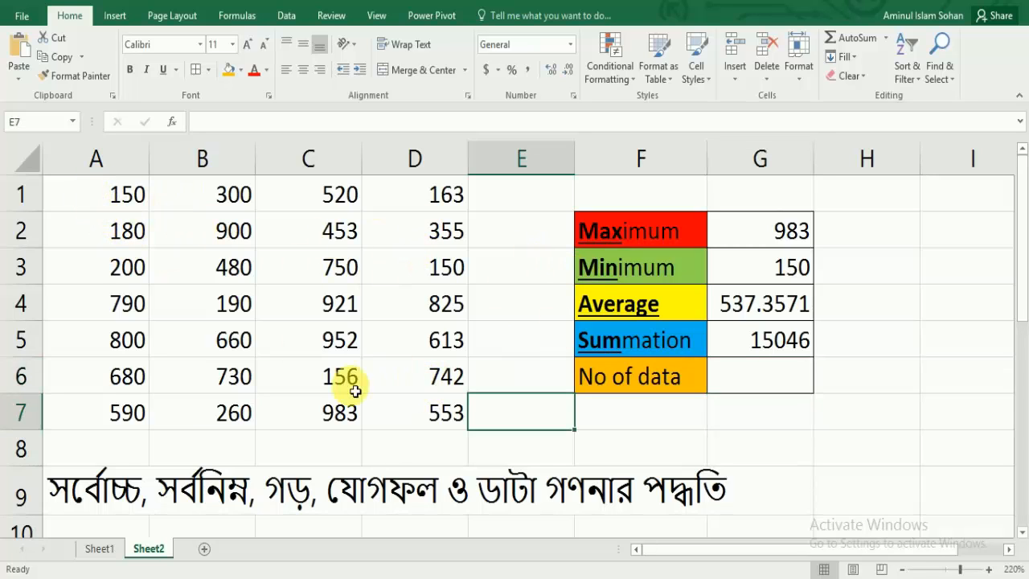
{"action": "left_click_drag", "start_coordinate": [93, 194], "coordinate": [115, 425]}
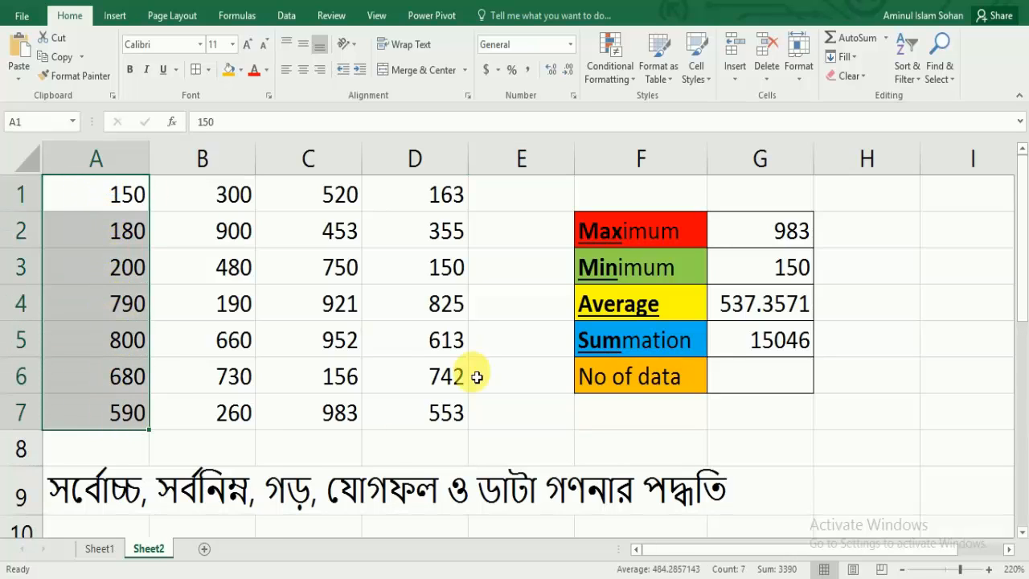
{"action": "left_click", "coordinate": [117, 191]}
{"action": "left_click_drag", "start_coordinate": [117, 194], "coordinate": [413, 185]}
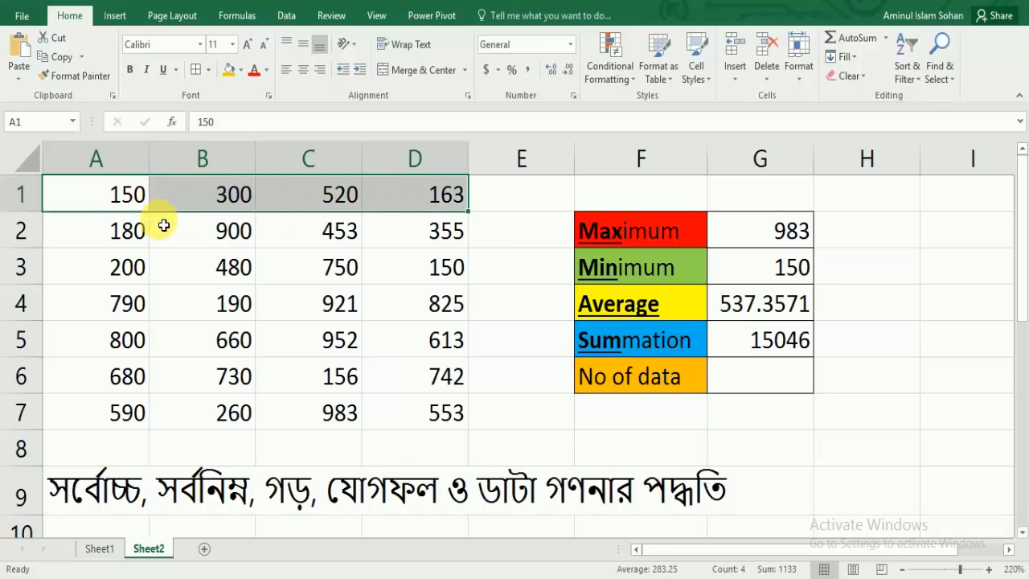
{"action": "left_click_drag", "start_coordinate": [113, 193], "coordinate": [449, 420]}
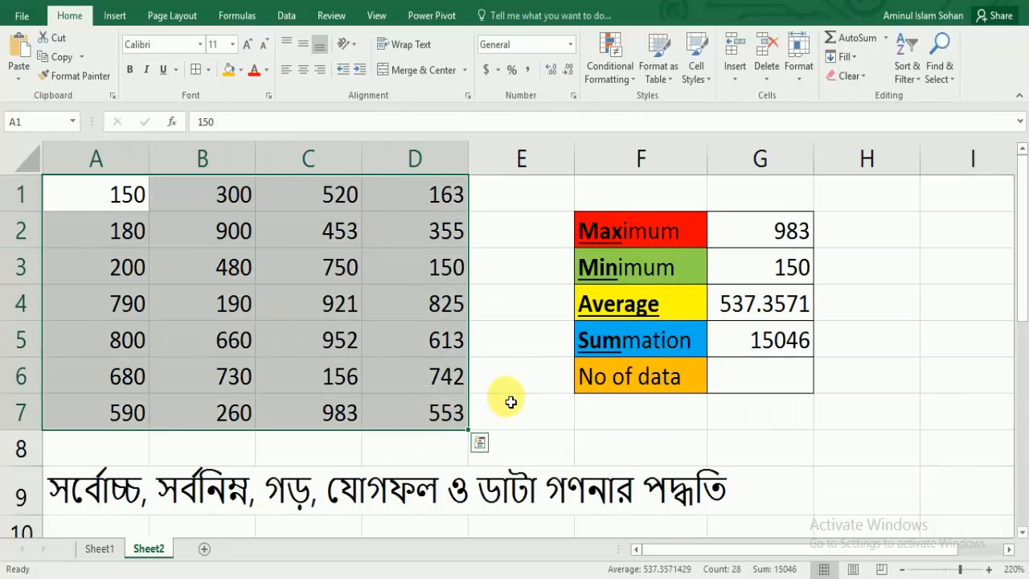
Step: Enter the formula =COUNT(A1:D7) in cell G6 beside the No of data label
{"action": "left_click", "coordinate": [767, 378]}
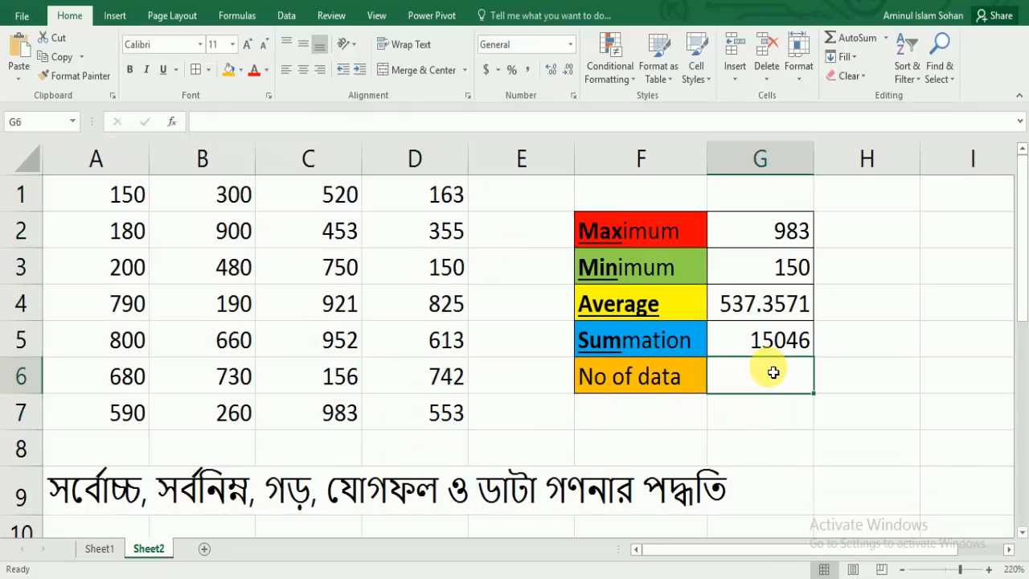
{"action": "type", "text": "="}
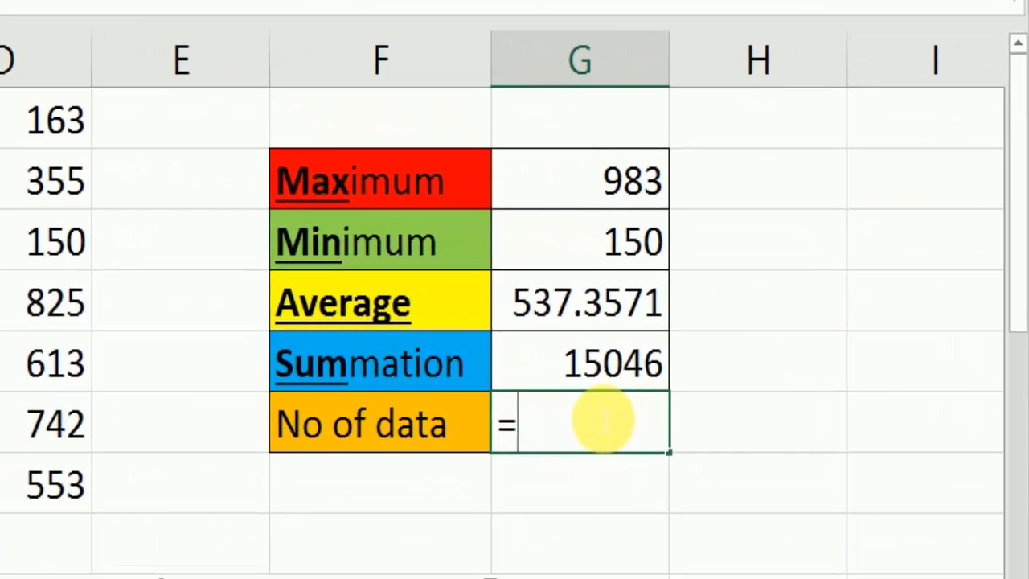
{"action": "type", "text": "coun"}
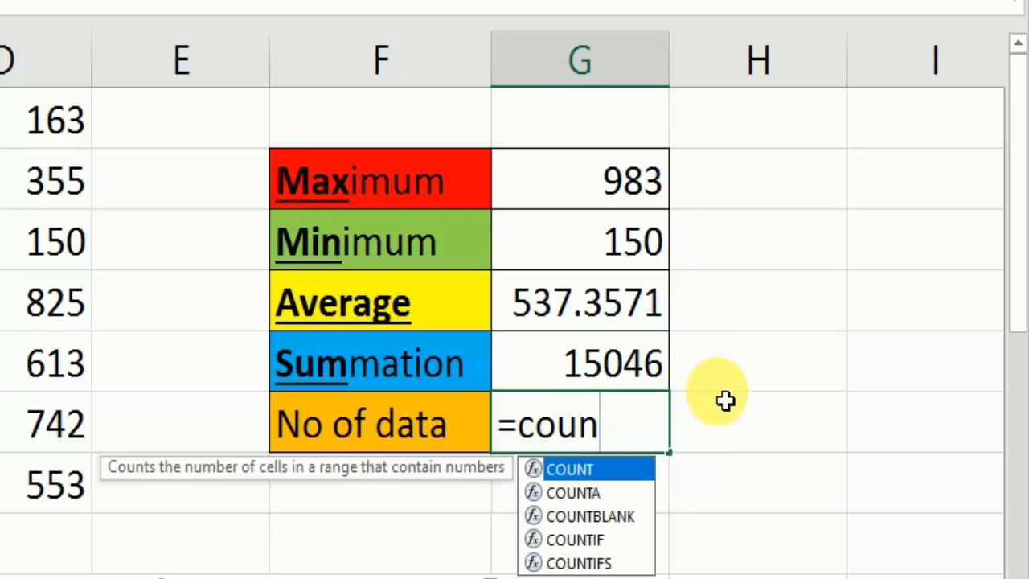
{"action": "double_click", "coordinate": [588, 469]}
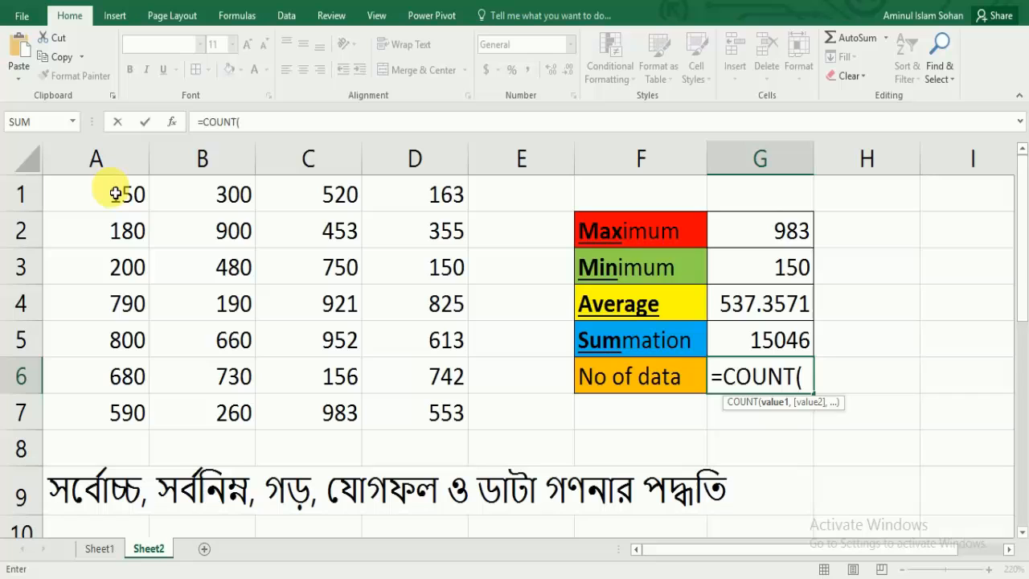
{"action": "left_click_drag", "start_coordinate": [30, 185], "coordinate": [104, 237]}
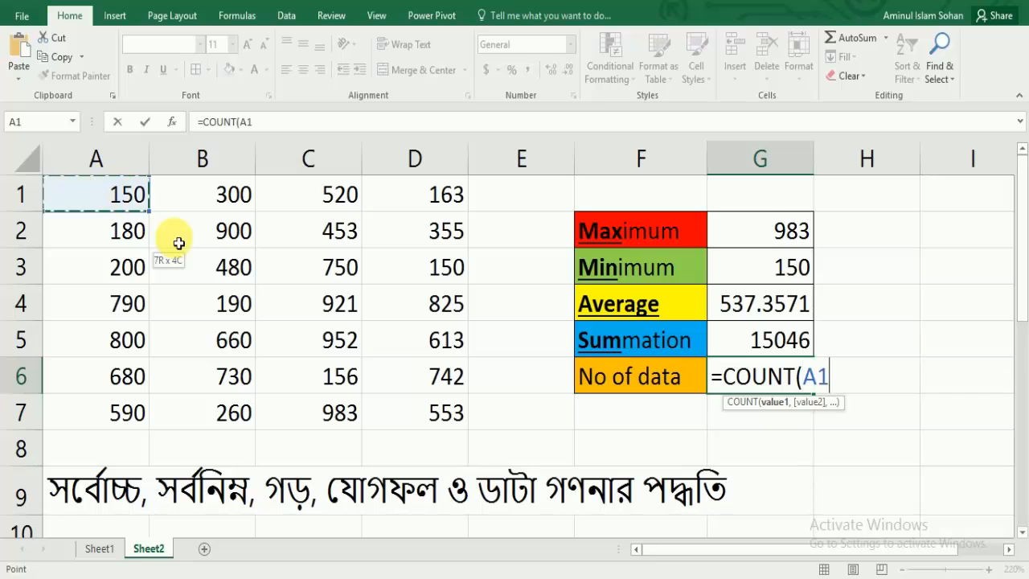
{"action": "left_click_drag", "start_coordinate": [179, 243], "coordinate": [430, 409]}
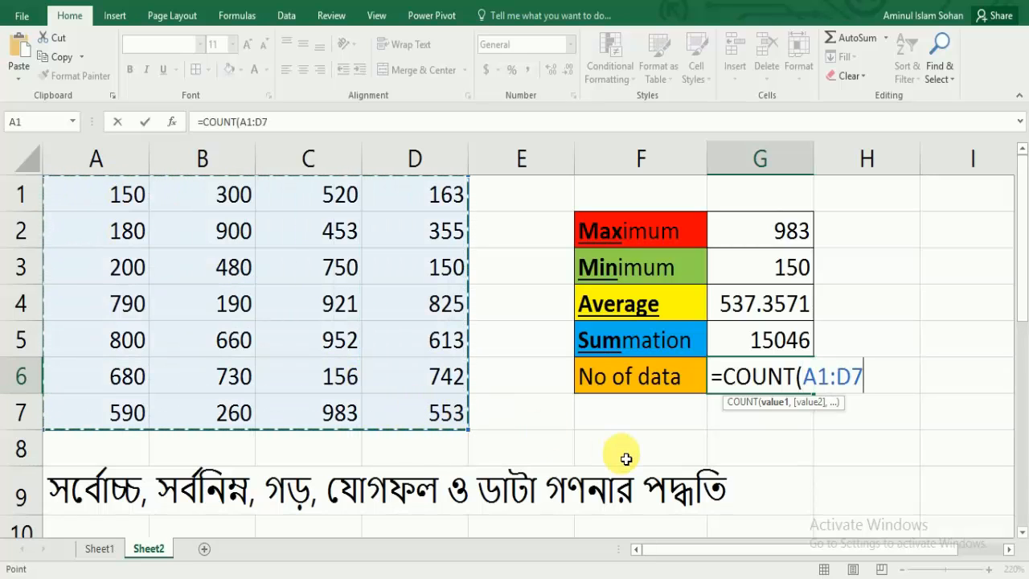
{"action": "type", "text": ")"}
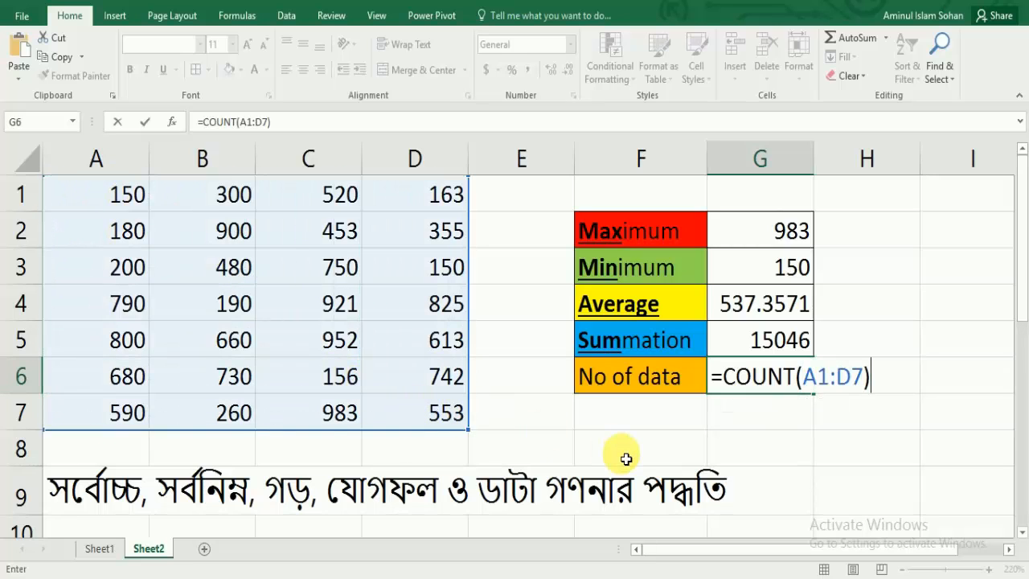
{"action": "key", "text": "Return"}
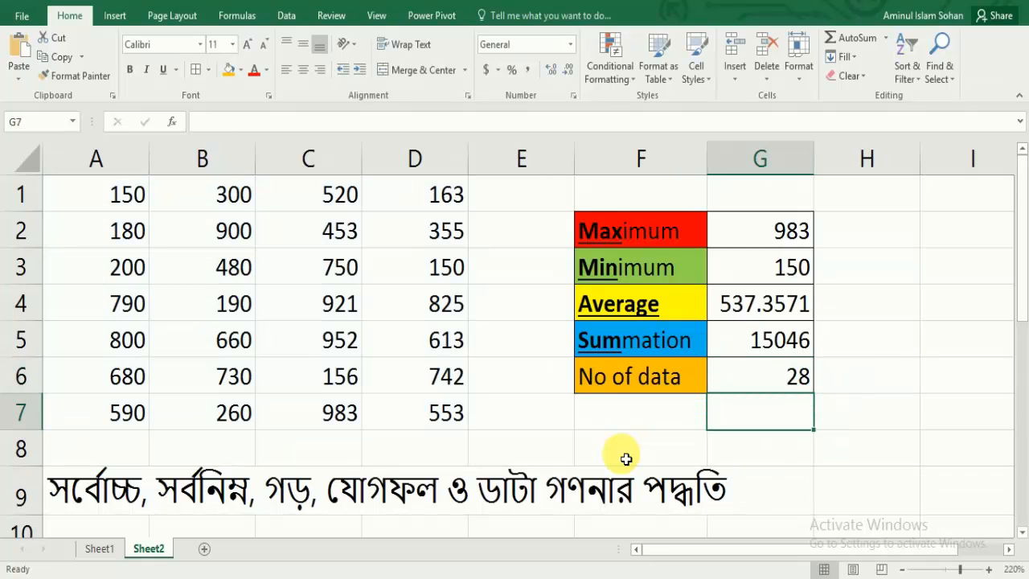
Step: Review the No of data and Maximum results in G6 and G2 against the data range A1:D7
{"action": "left_click", "coordinate": [770, 371]}
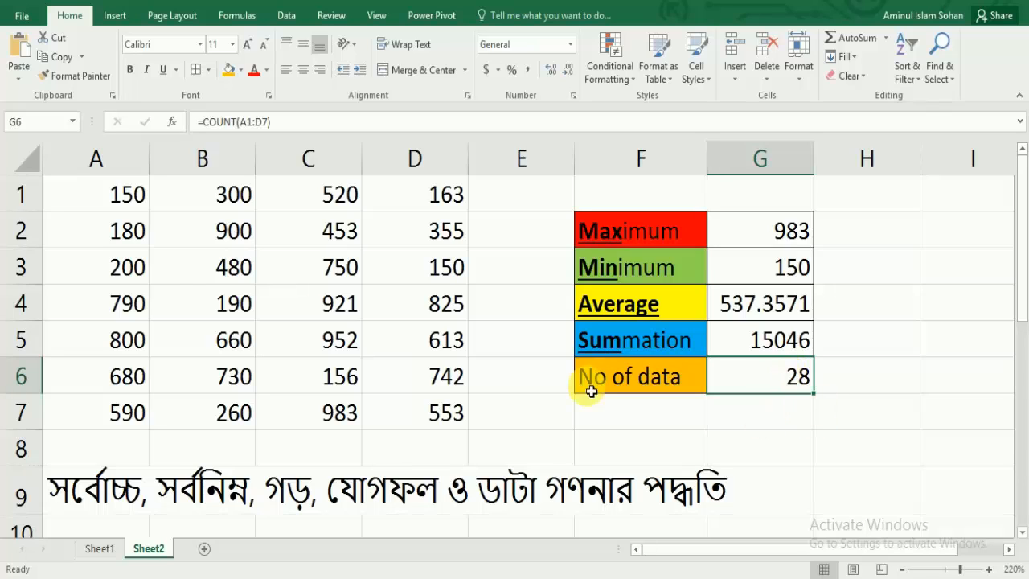
{"action": "left_click_drag", "start_coordinate": [123, 201], "coordinate": [437, 409]}
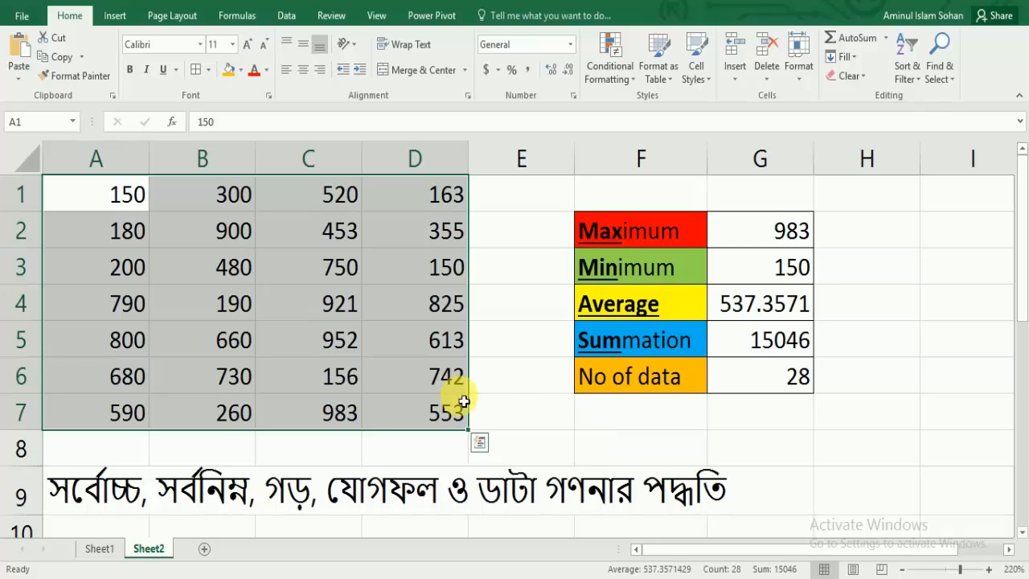
{"action": "left_click", "coordinate": [790, 380]}
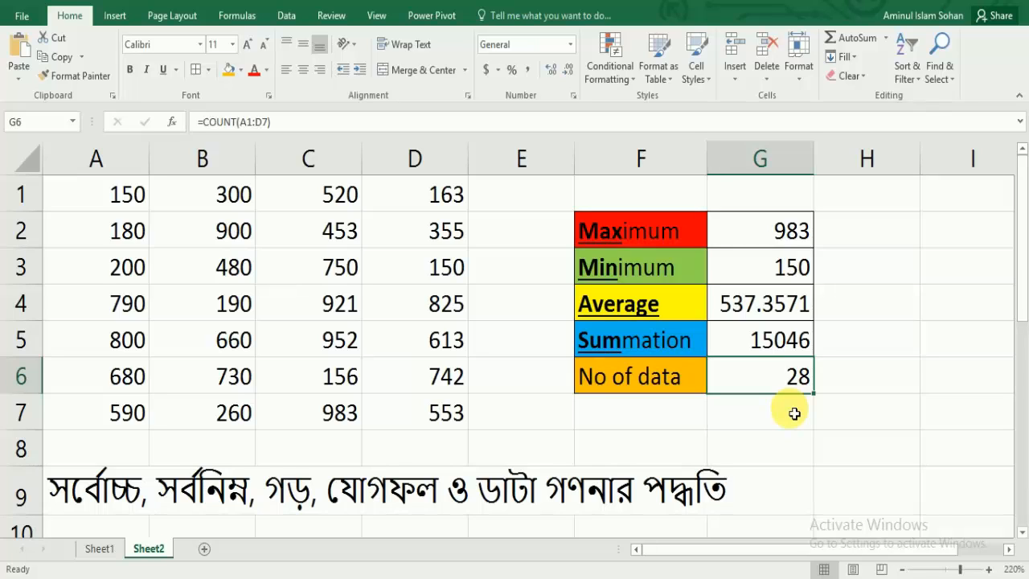
{"action": "left_click", "coordinate": [803, 239]}
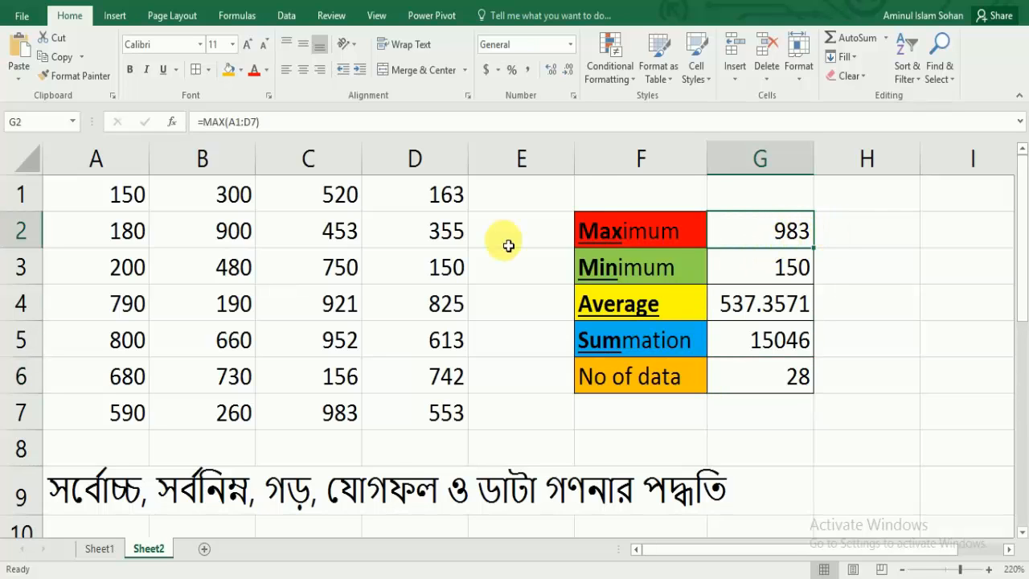
{"action": "left_click_drag", "start_coordinate": [121, 192], "coordinate": [423, 418]}
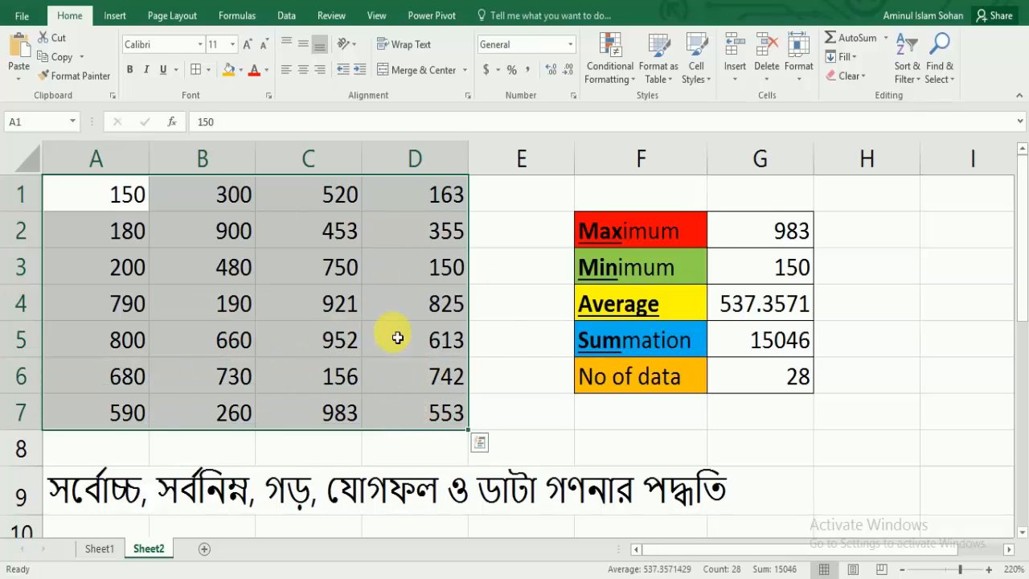
{"action": "left_click", "coordinate": [529, 371]}
{"action": "left_click", "coordinate": [518, 296]}
{"action": "left_click", "coordinate": [528, 407]}
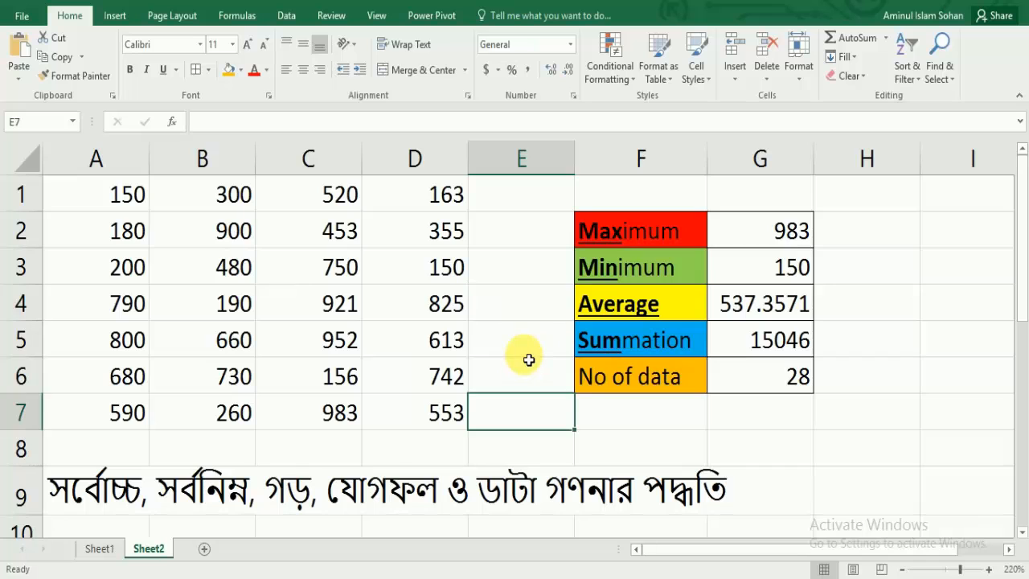
Step: Open Find and Replace, move it clear of the data, and enter the maximum value 983 as the search term
{"action": "key", "text": "ctrl+f"}
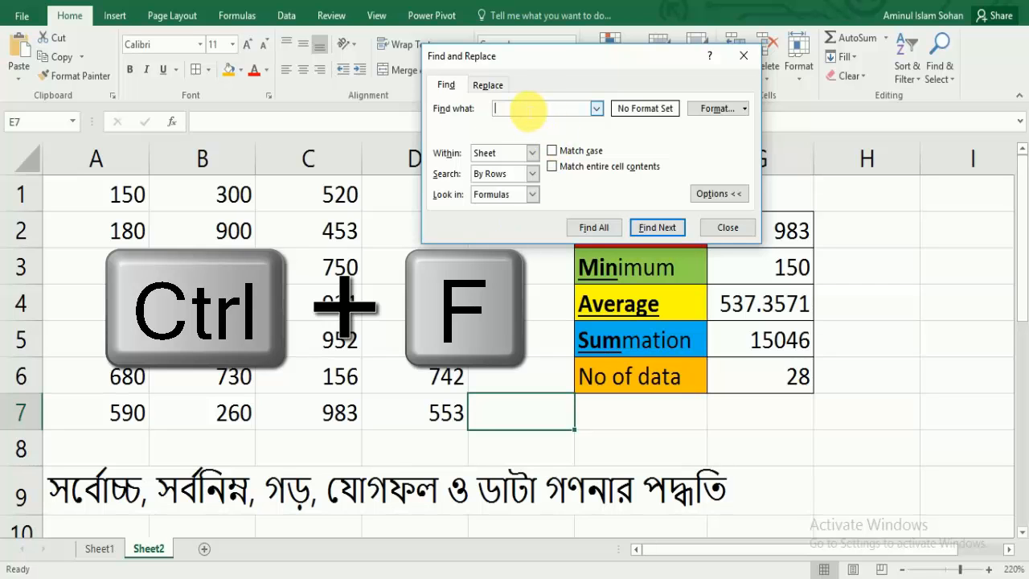
{"action": "left_click_drag", "start_coordinate": [568, 76], "coordinate": [831, 29]}
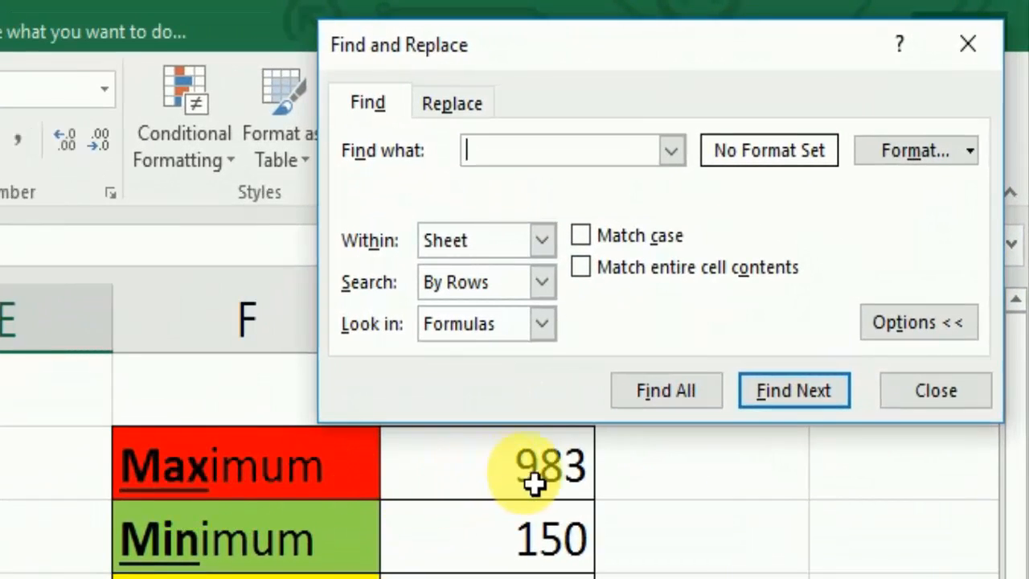
{"action": "left_click", "coordinate": [583, 494]}
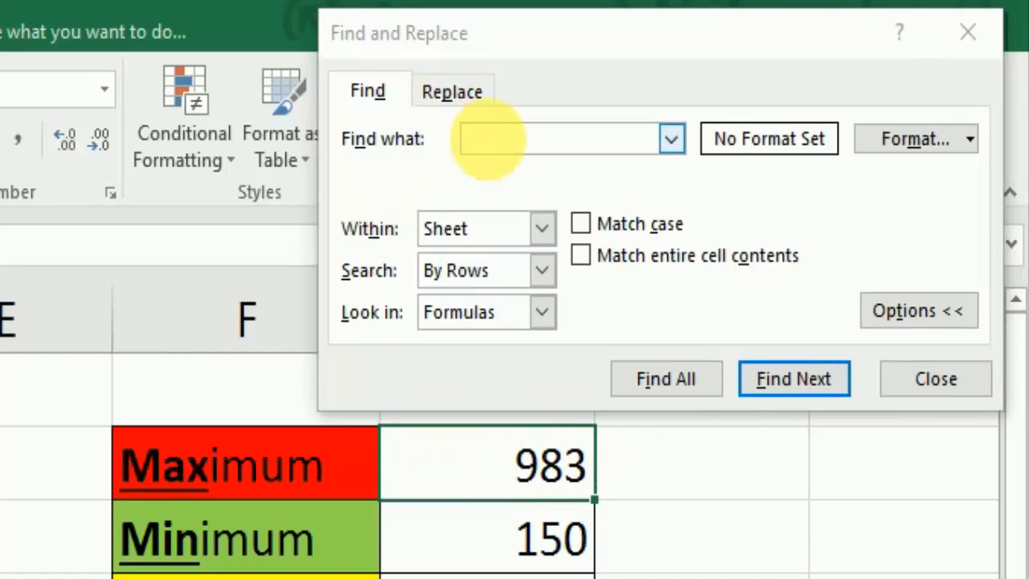
{"action": "left_click", "coordinate": [502, 141]}
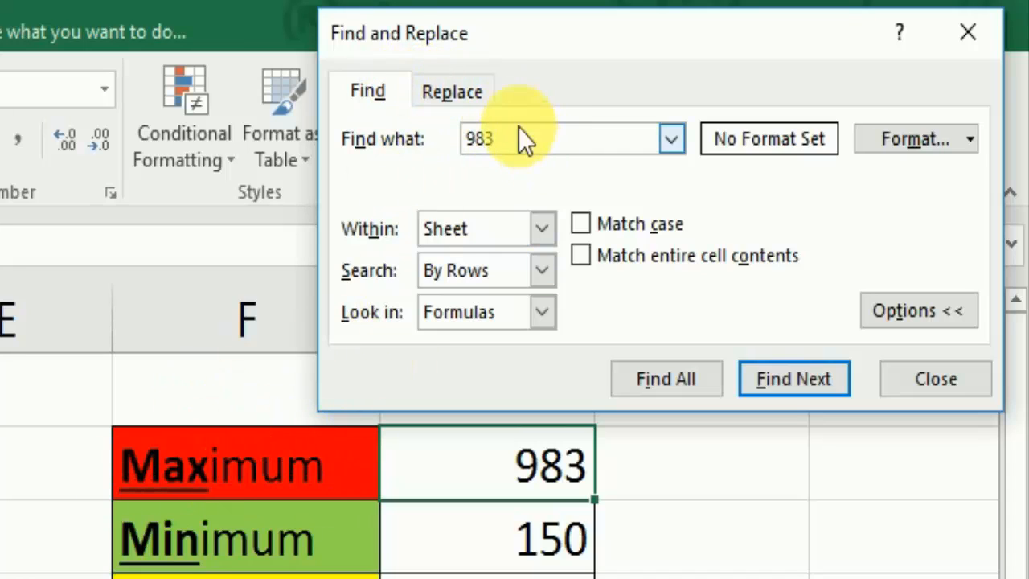
Step: Set the replacement format to a red fill and apply it to all cells containing 983
{"action": "left_click", "coordinate": [455, 93]}
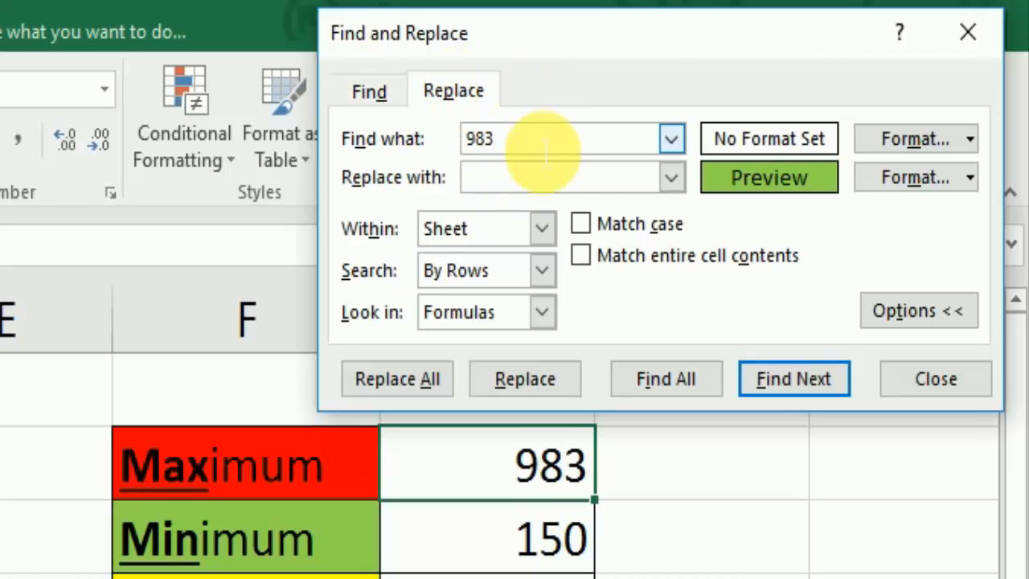
{"action": "left_click", "coordinate": [917, 177]}
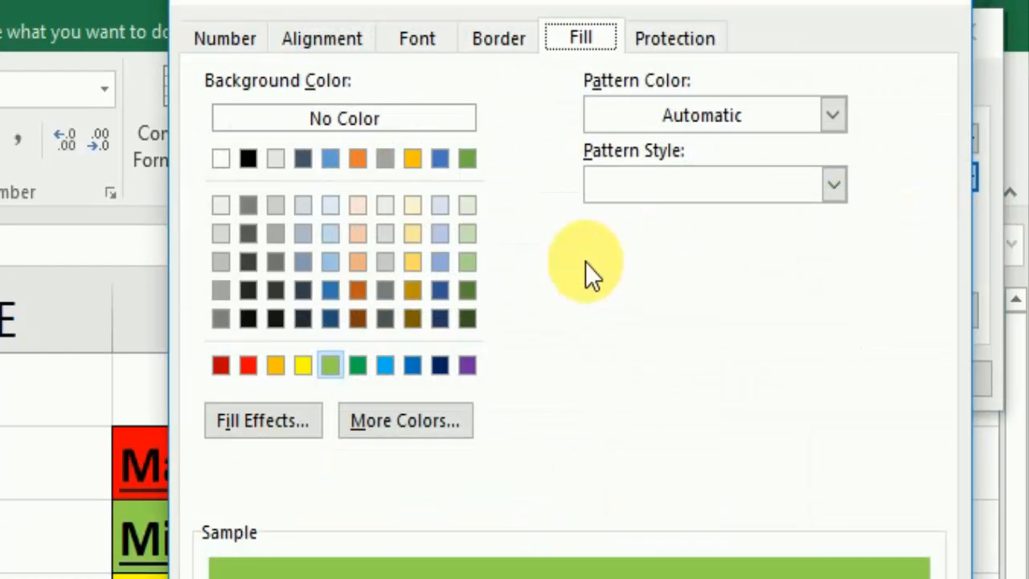
{"action": "left_click", "coordinate": [249, 365]}
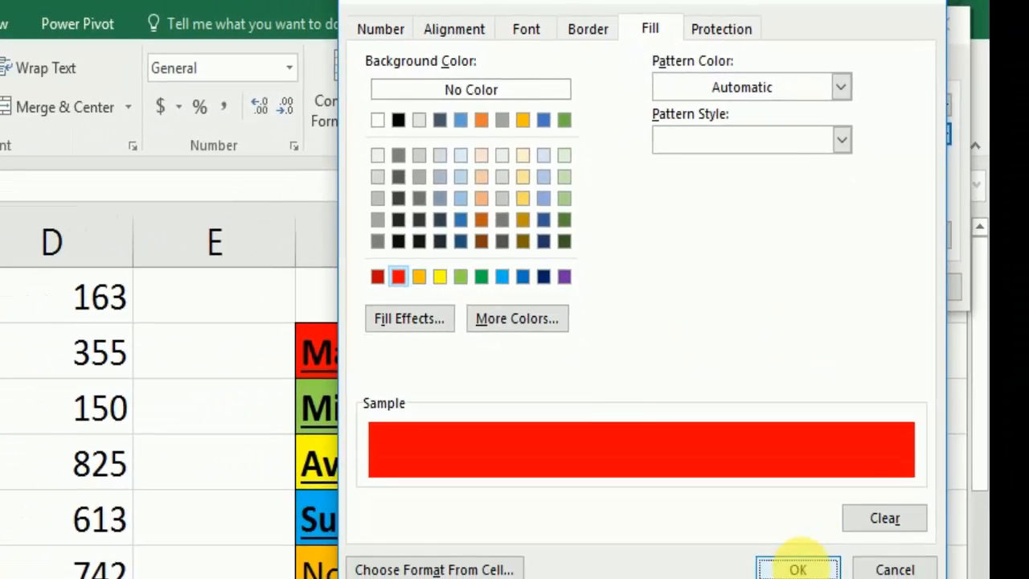
{"action": "left_click", "coordinate": [797, 569]}
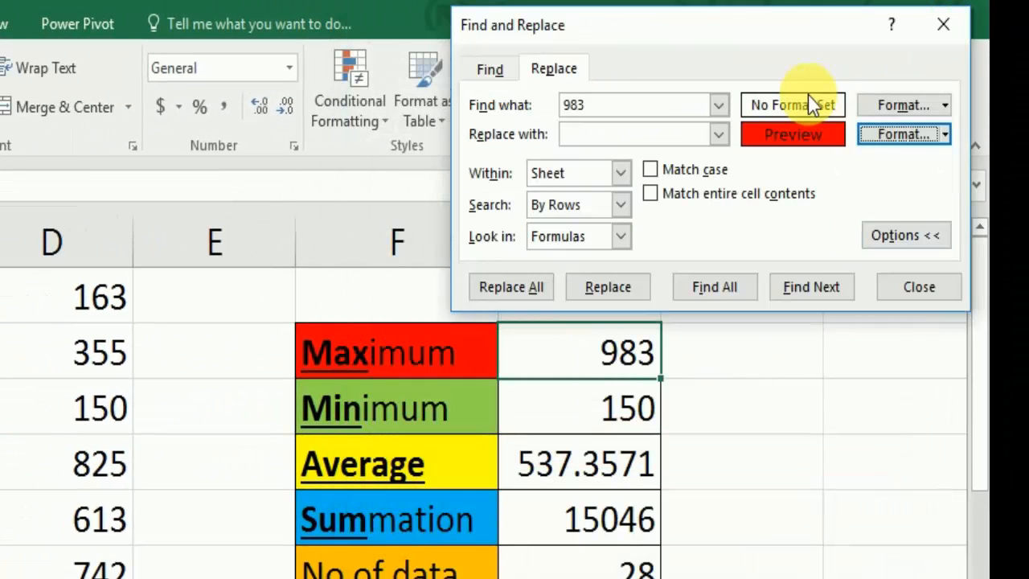
{"action": "left_click", "coordinate": [510, 285]}
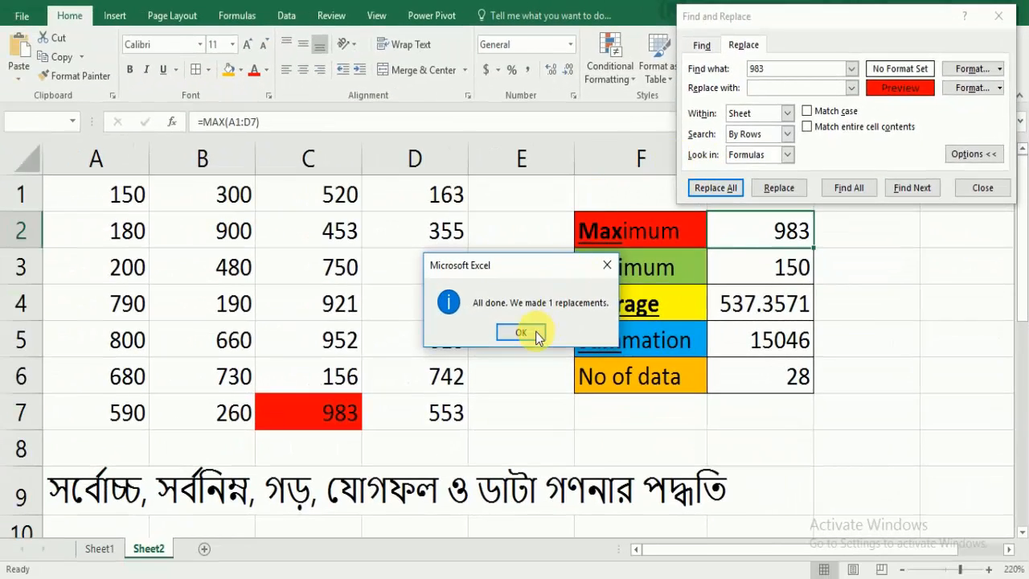
Step: Dismiss the replacement message, close Find and Replace, and check the data range A1:D7
{"action": "left_click", "coordinate": [524, 330]}
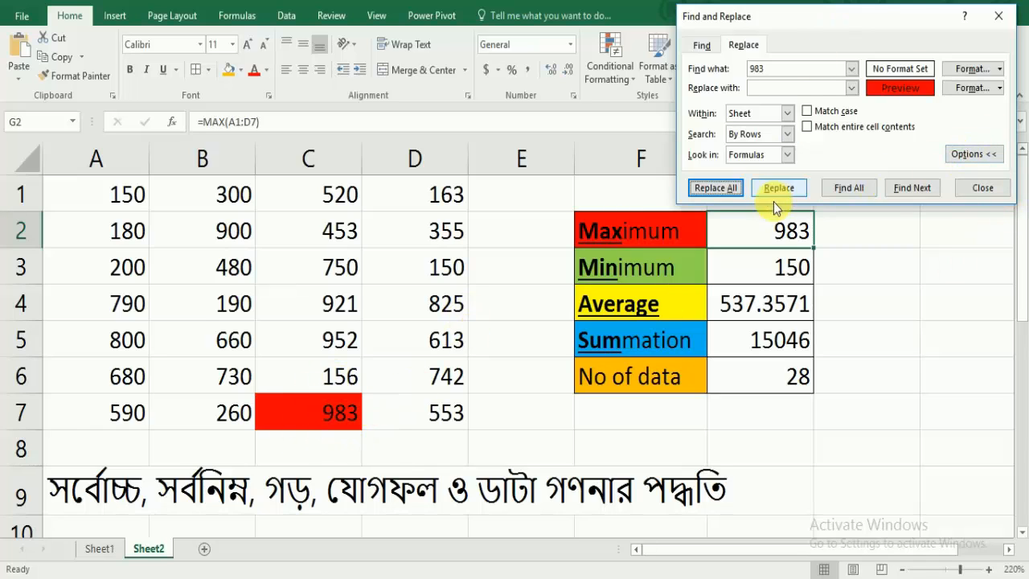
{"action": "left_click", "coordinate": [982, 187]}
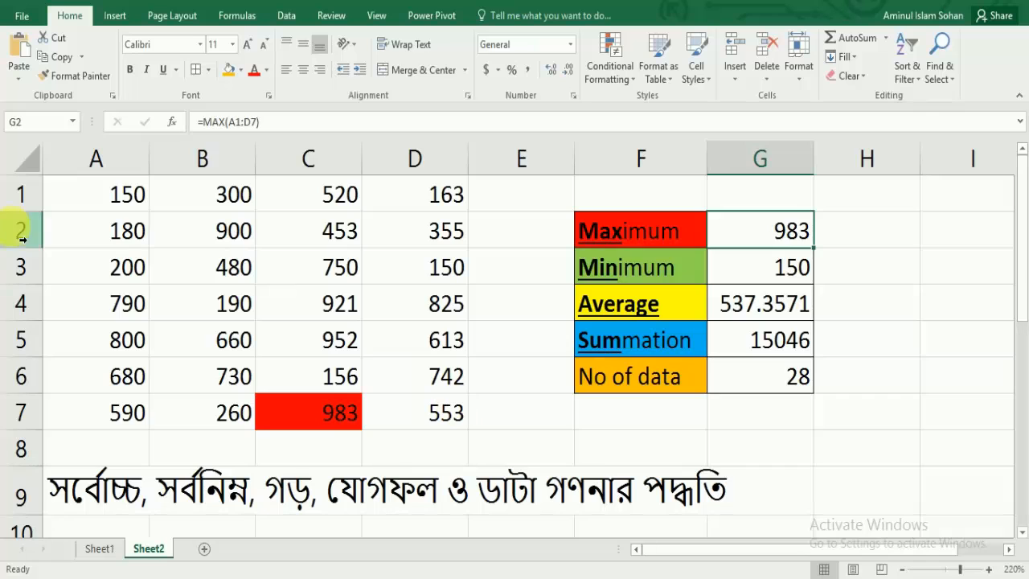
{"action": "left_click_drag", "start_coordinate": [115, 185], "coordinate": [425, 409]}
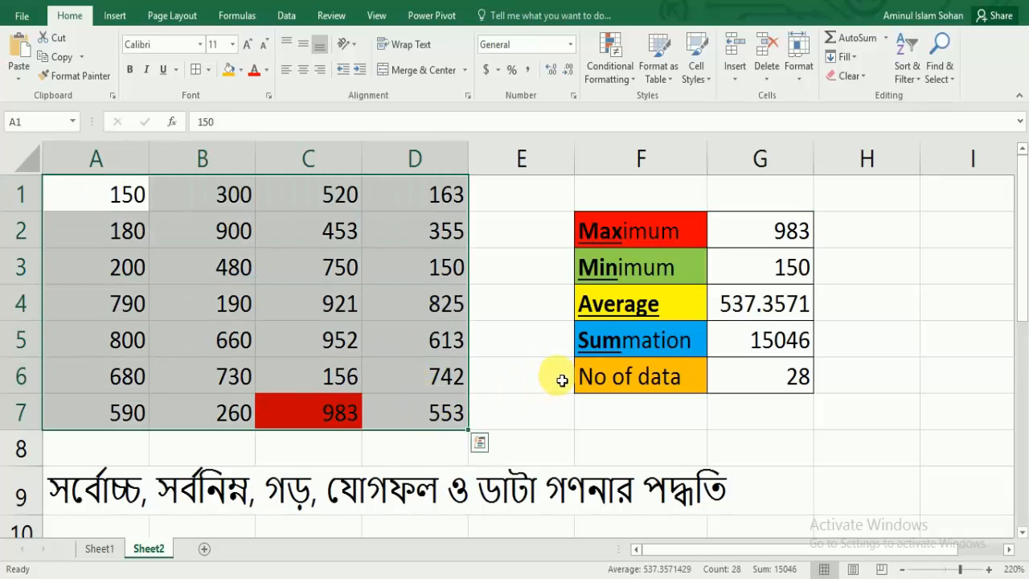
{"action": "left_click", "coordinate": [532, 308]}
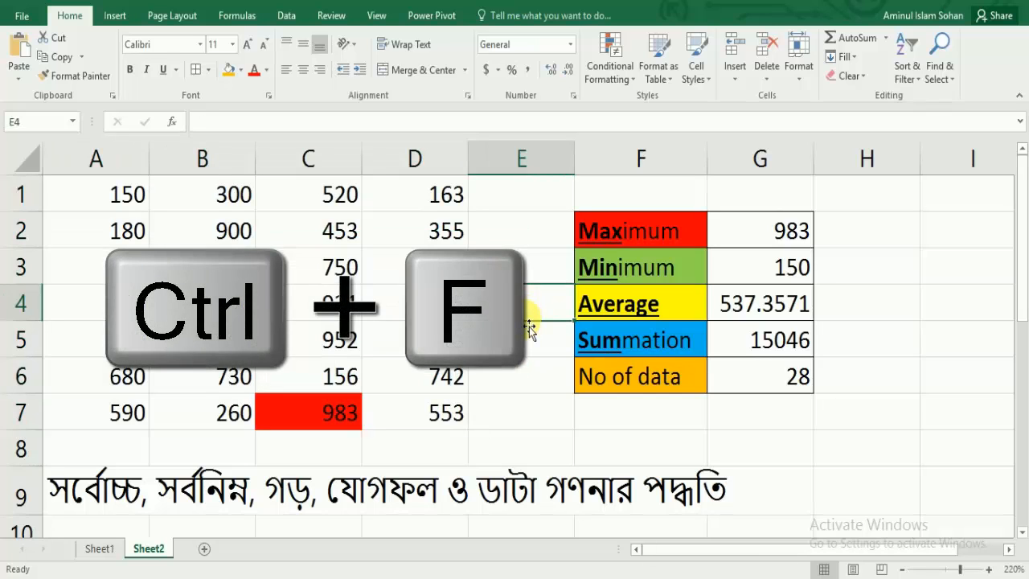
Step: Reopen Find and Replace with the minimum value 150 as the search term and show the replacement options
{"action": "key", "text": "ctrl+f"}
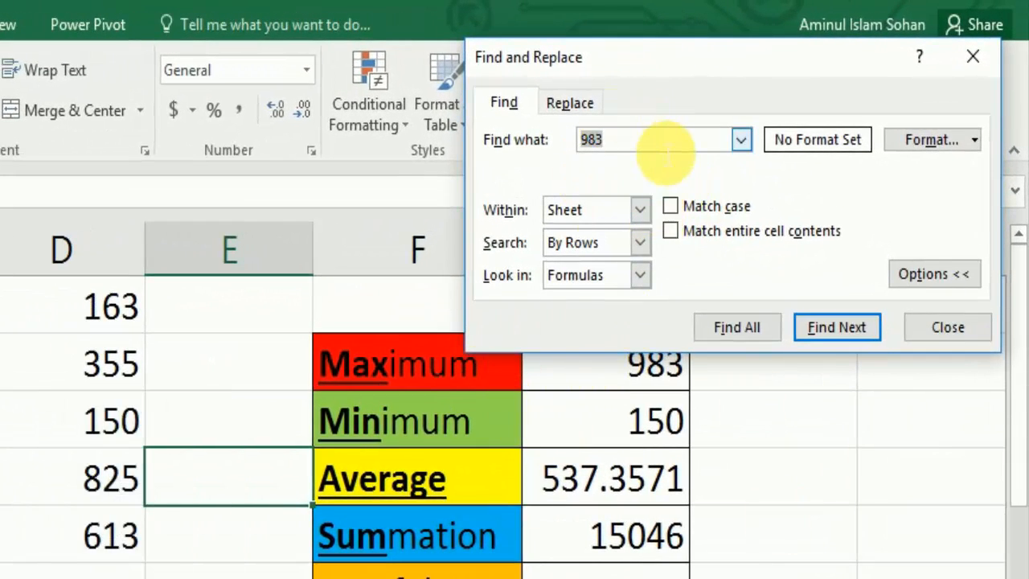
{"action": "type", "text": "150"}
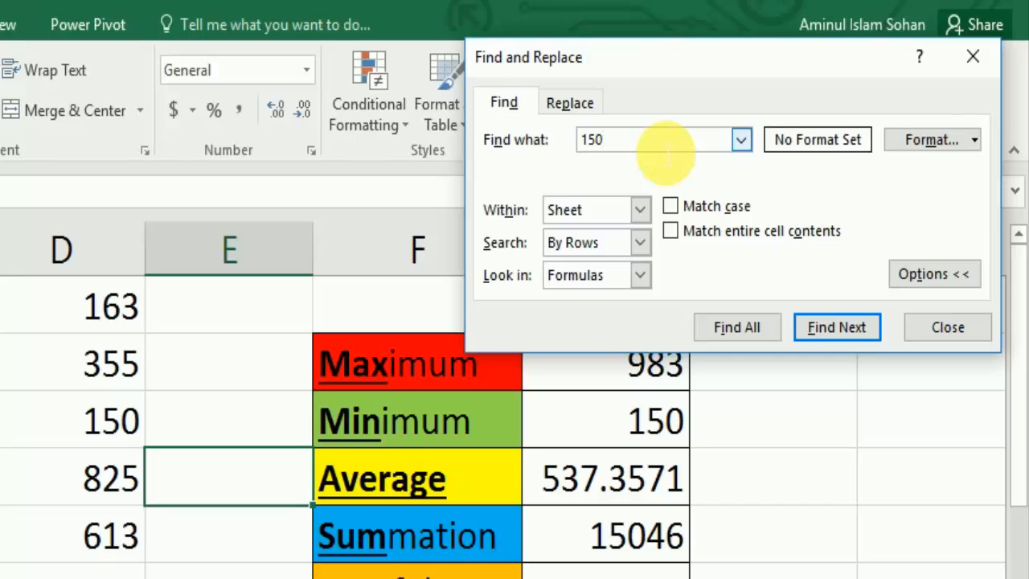
{"action": "left_click", "coordinate": [577, 104]}
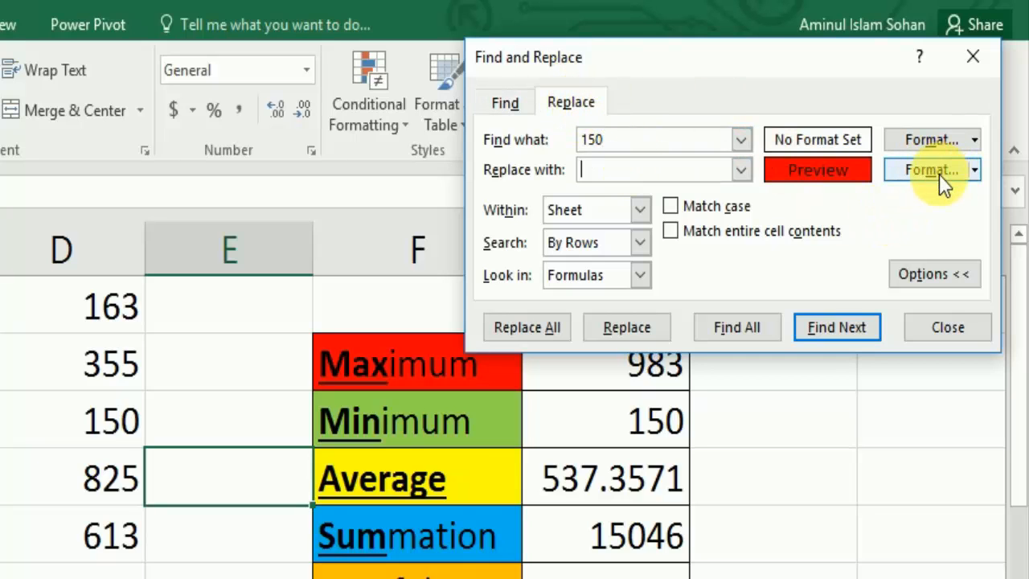
Step: Set the replacement format to a green fill, apply it to all cells containing 150, and close Find and Replace
{"action": "left_click", "coordinate": [960, 184]}
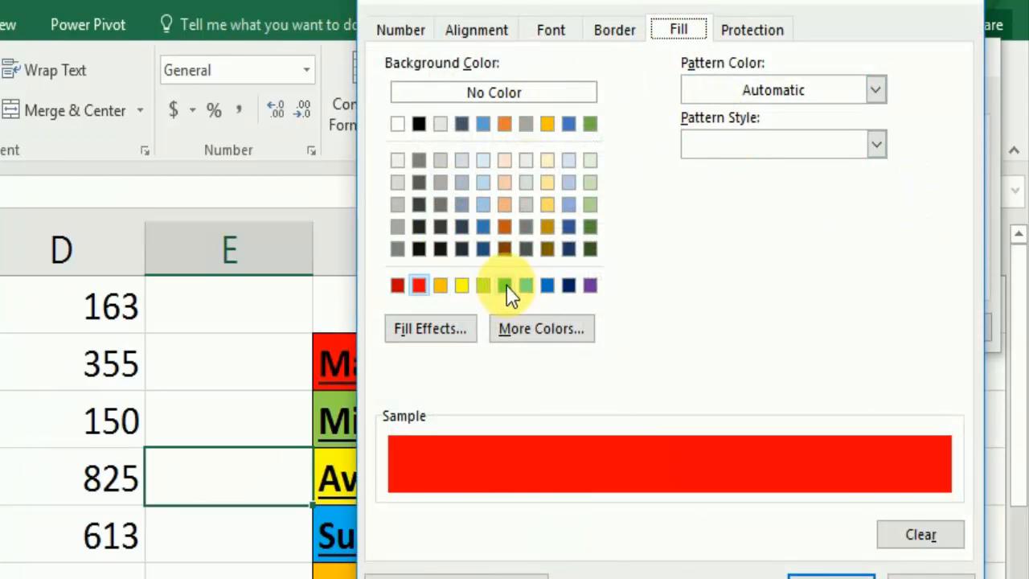
{"action": "left_click", "coordinate": [484, 286]}
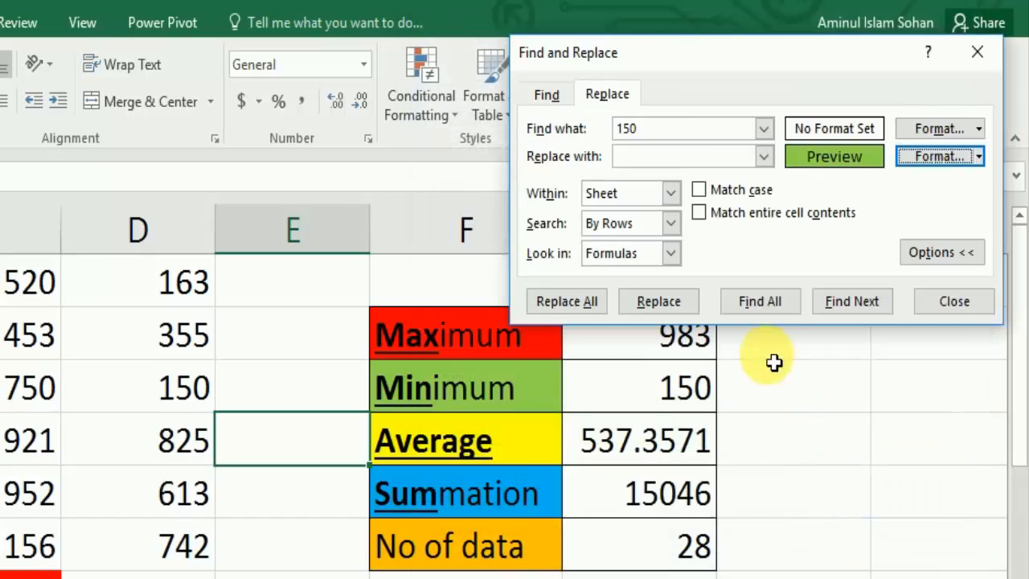
{"action": "left_click", "coordinate": [845, 550]}
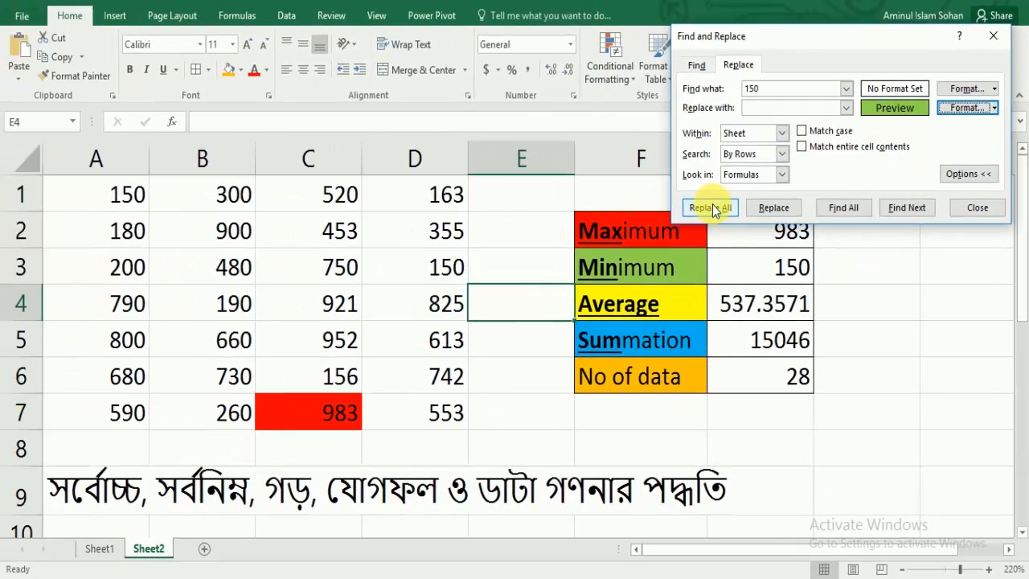
{"action": "left_click", "coordinate": [713, 210]}
{"action": "left_click", "coordinate": [717, 216]}
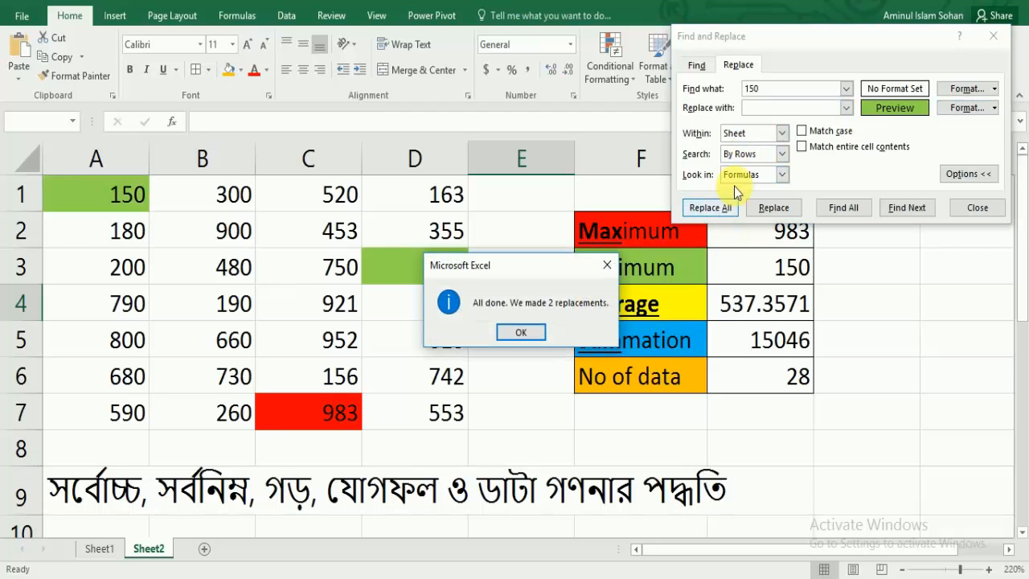
{"action": "left_click", "coordinate": [515, 329]}
{"action": "left_click", "coordinate": [976, 207]}
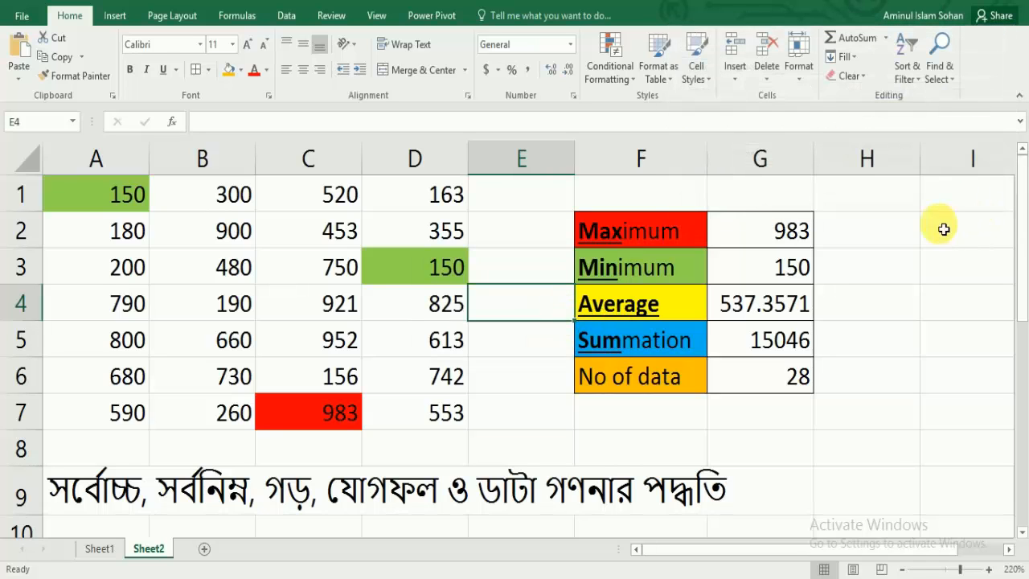
Step: Compare the green-filled cells A1 and D3 with the Minimum result in G3
{"action": "left_click", "coordinate": [126, 196]}
{"action": "left_click", "coordinate": [436, 270]}
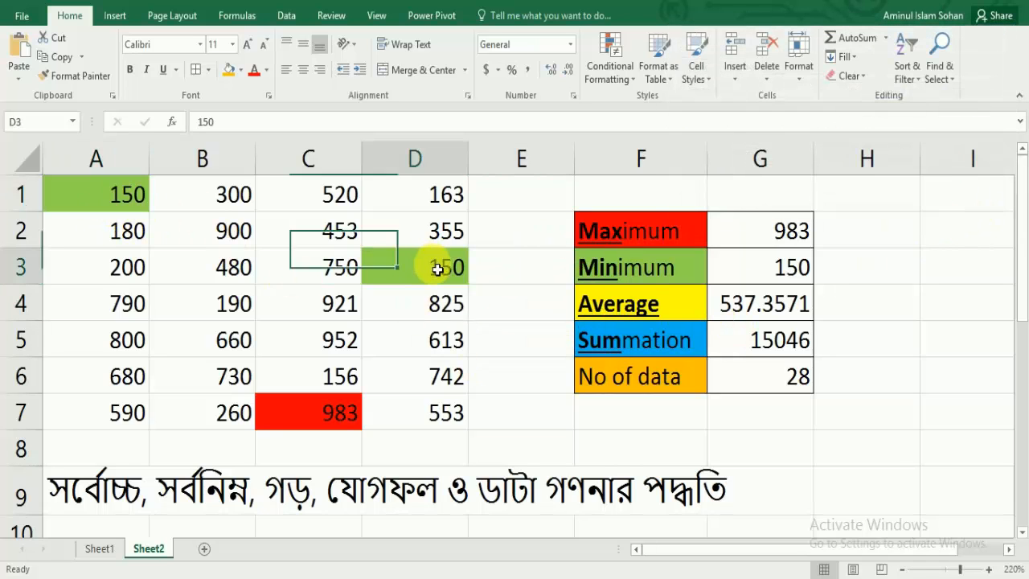
{"action": "left_click", "coordinate": [121, 193]}
{"action": "left_click", "coordinate": [434, 272]}
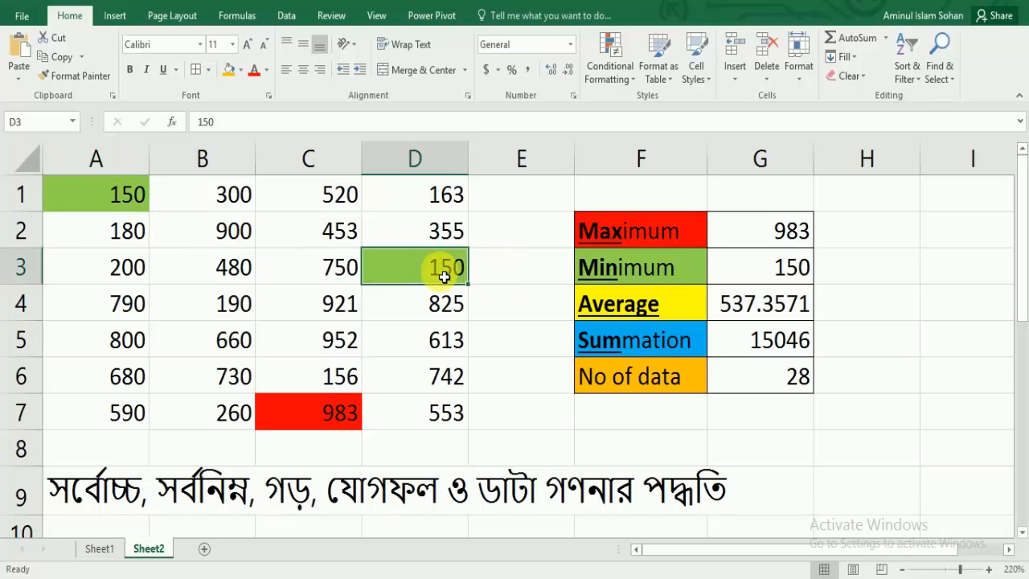
{"action": "left_click", "coordinate": [783, 266]}
{"action": "left_click", "coordinate": [85, 199]}
{"action": "left_click", "coordinate": [391, 268]}
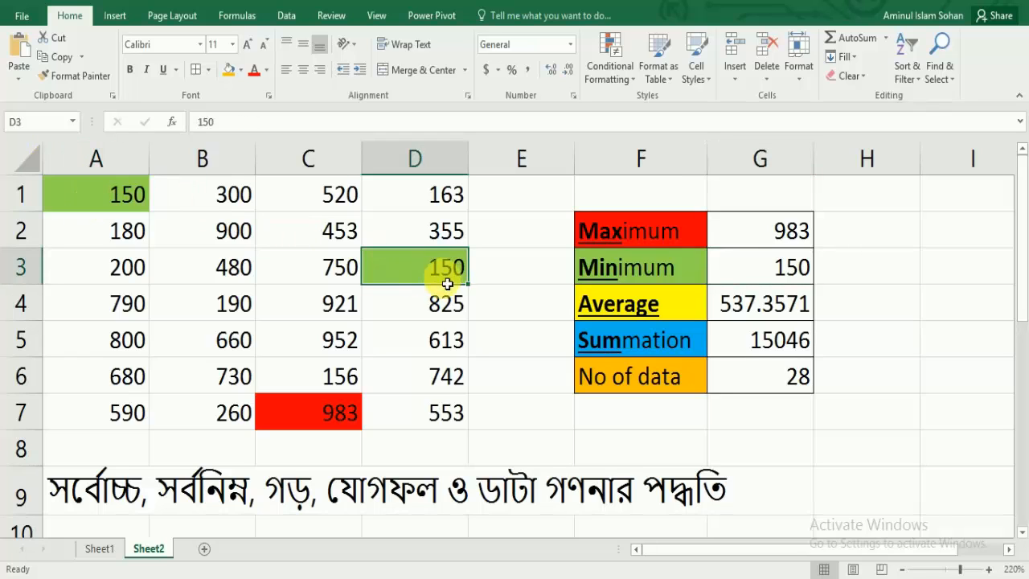